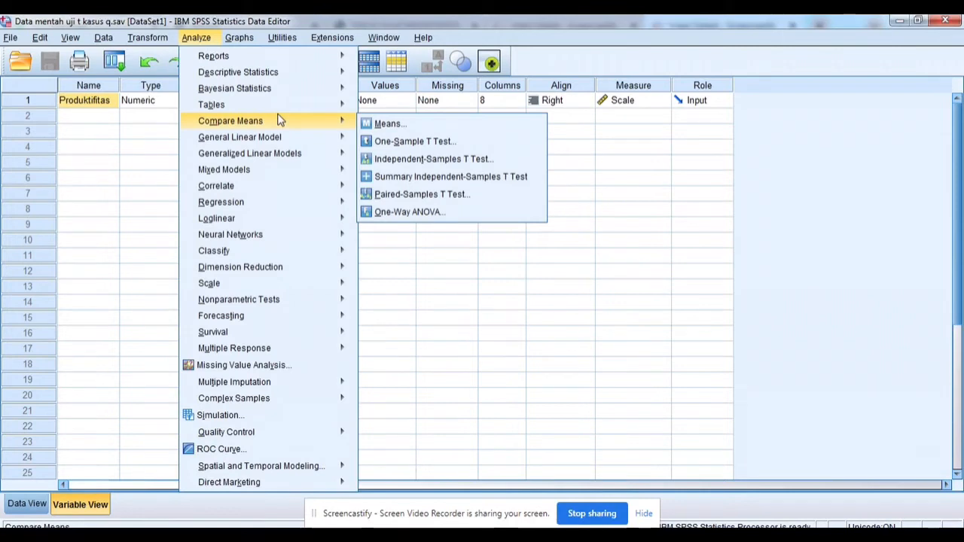
# - Set up an Explore analysis with Produktifitas as the dependent variable and normality plots with tests enabled
pyautogui.moveTo(297, 75)
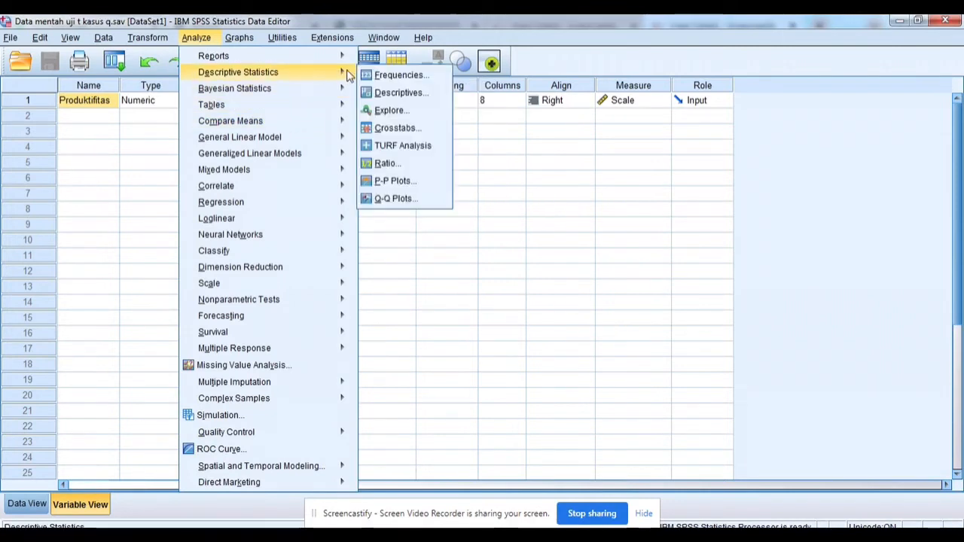
pyautogui.click(399, 112)
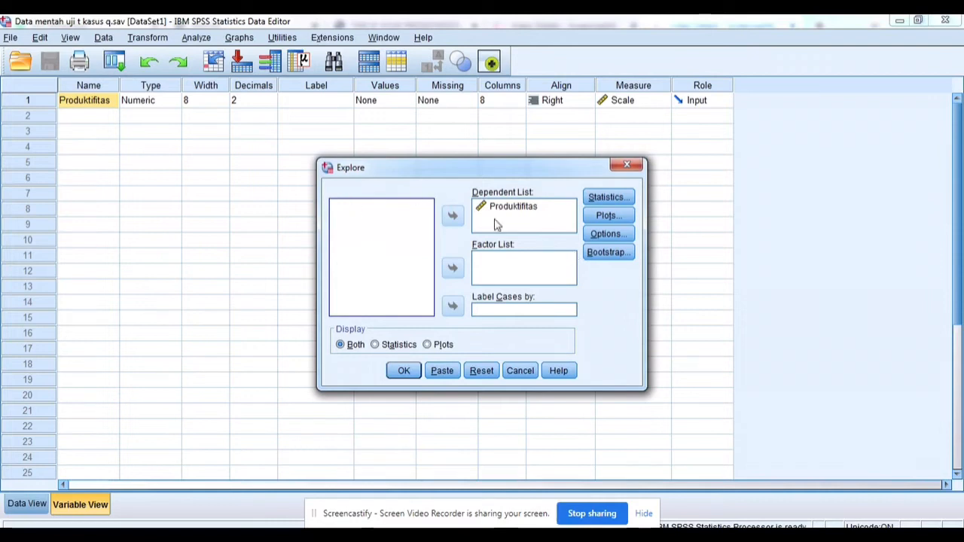
pyautogui.click(534, 217)
pyautogui.click(625, 216)
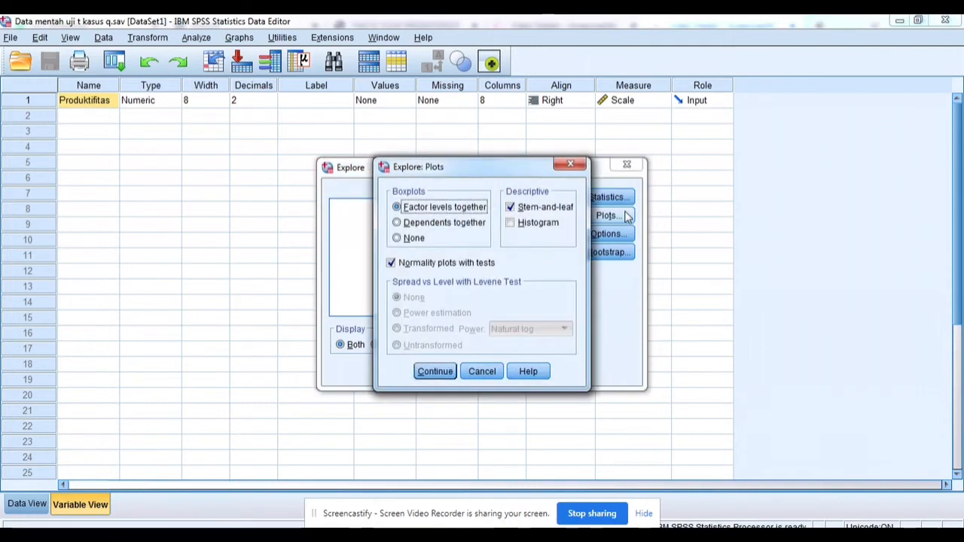
pyautogui.click(391, 264)
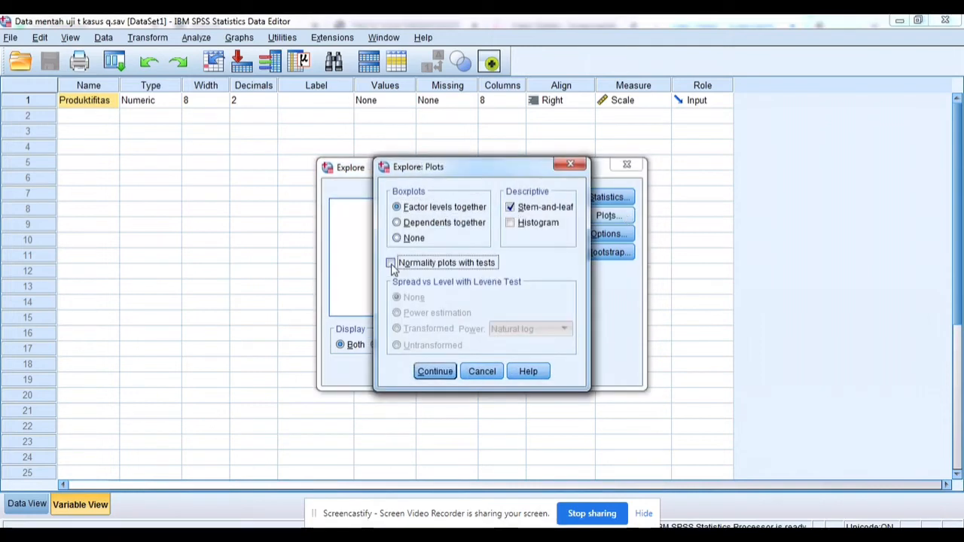
pyautogui.click(435, 372)
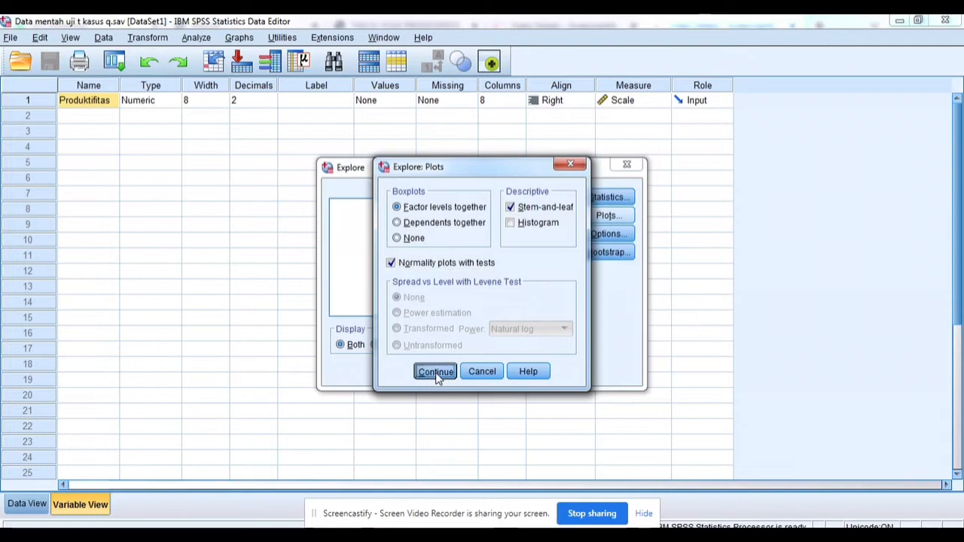
# - Run the Explore analysis with descriptives at a 95% confidence interval and view the Tests of Normality table
pyautogui.click(622, 198)
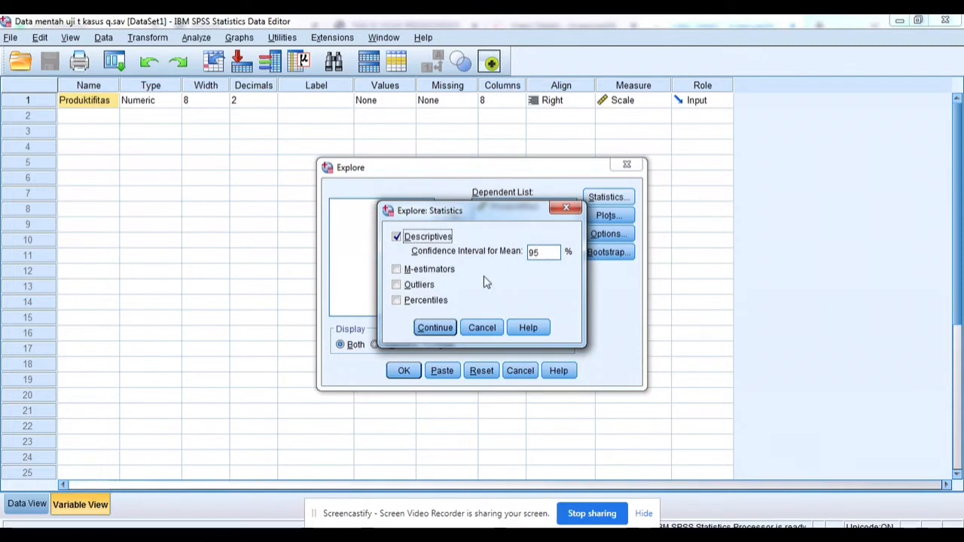
pyautogui.click(451, 328)
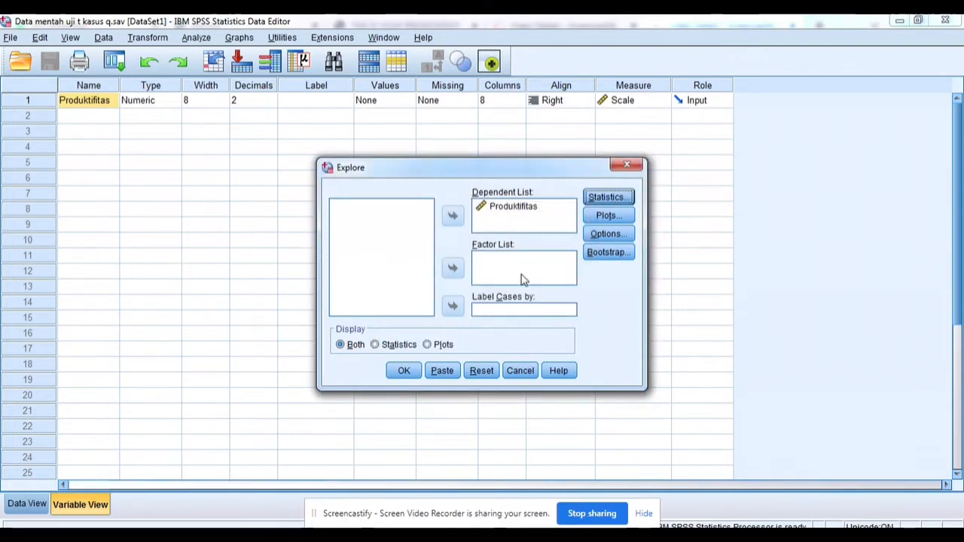
pyautogui.click(610, 234)
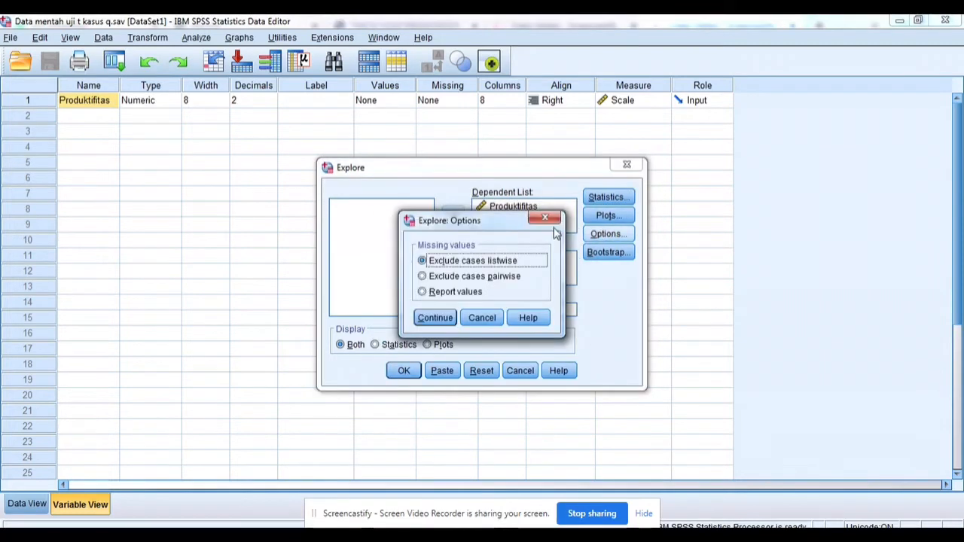
pyautogui.click(550, 220)
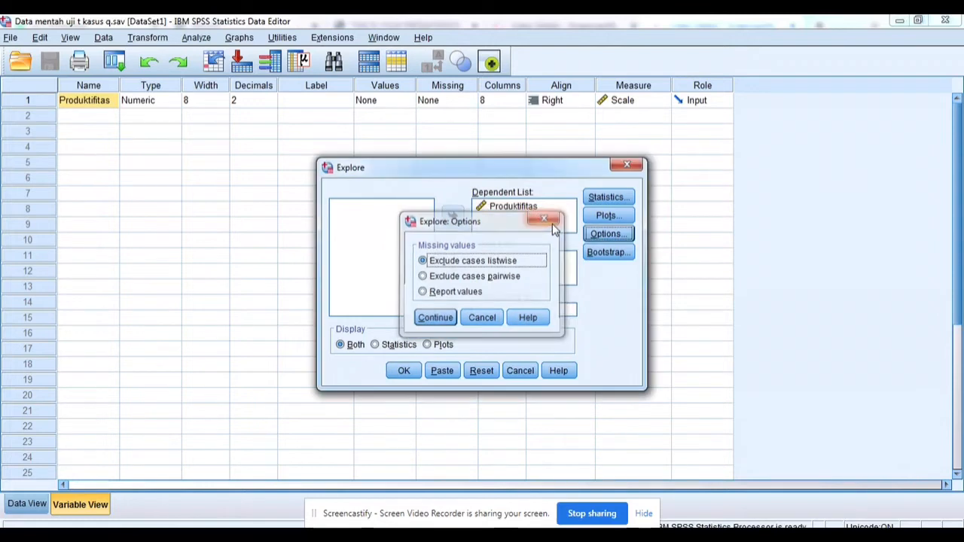
pyautogui.click(404, 371)
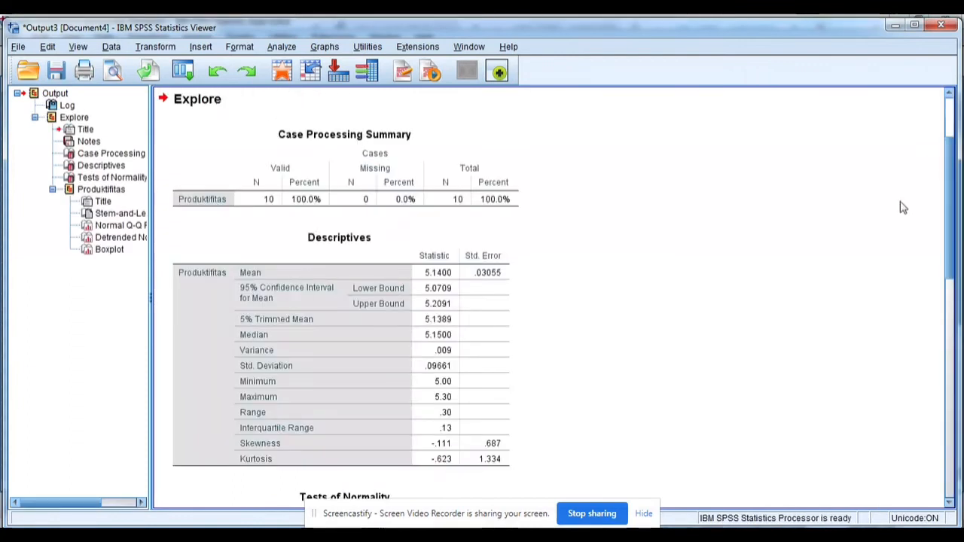
pyautogui.moveTo(952, 210); pyautogui.dragTo(956, 277)
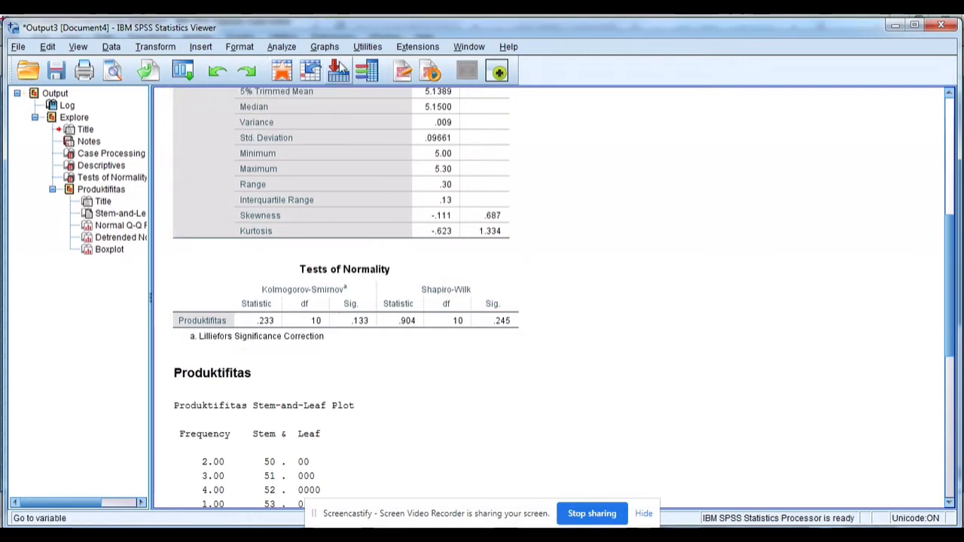
# - Set up a One-Sample T Test on Produktifitas with a 95% confidence interval and a test value of 5
pyautogui.click(292, 47)
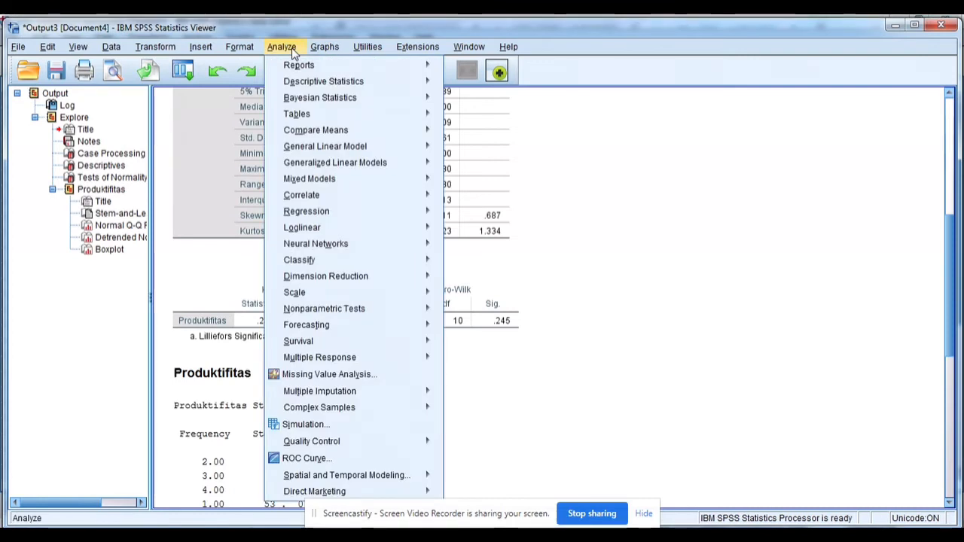
pyautogui.moveTo(368, 135)
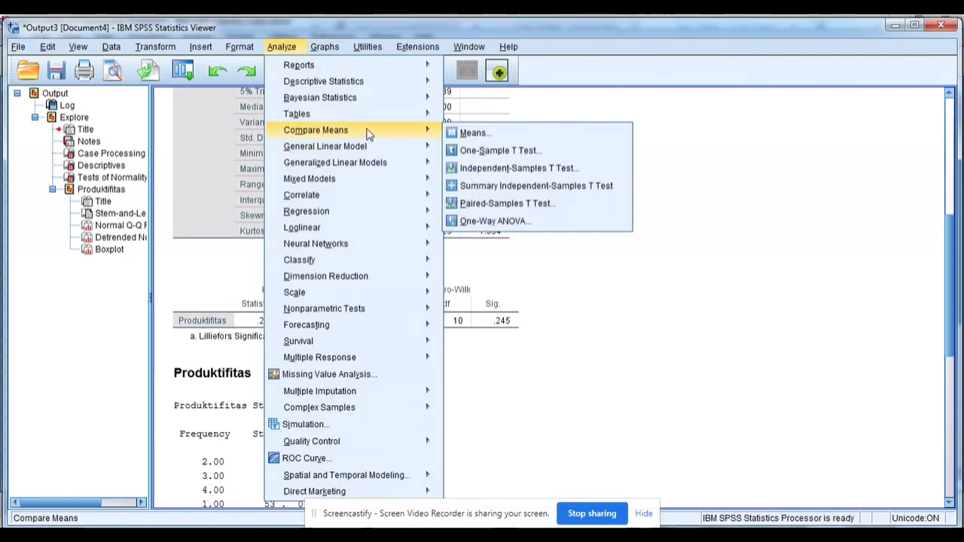
pyautogui.click(493, 152)
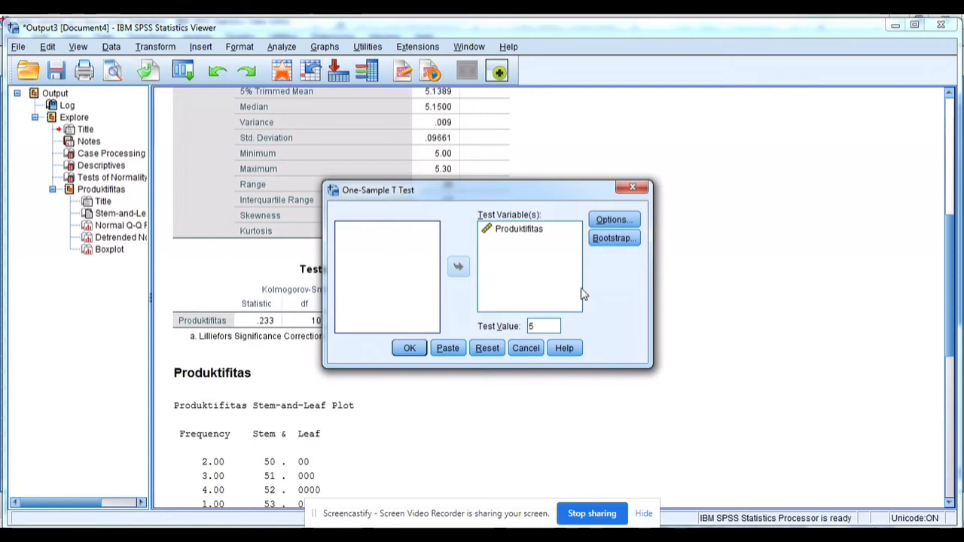
pyautogui.click(612, 220)
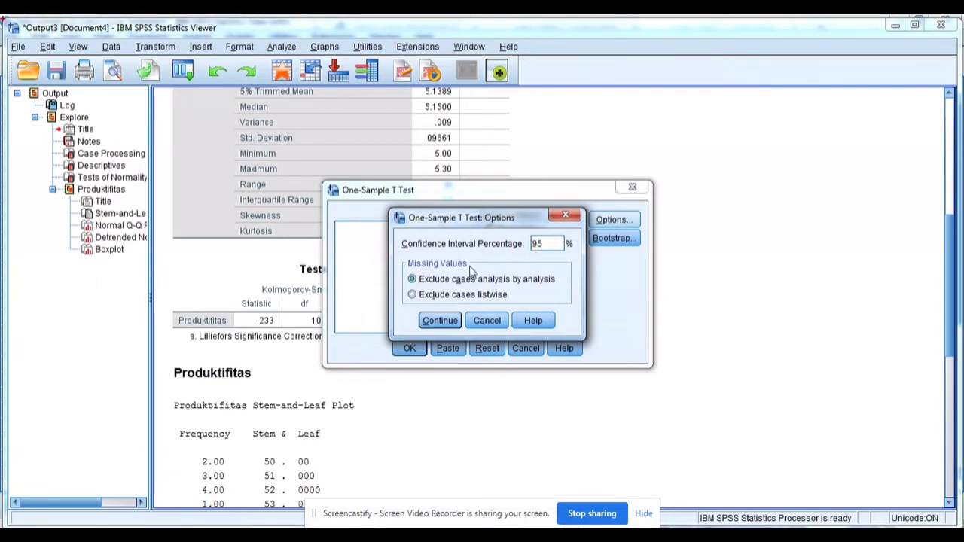
pyautogui.click(431, 322)
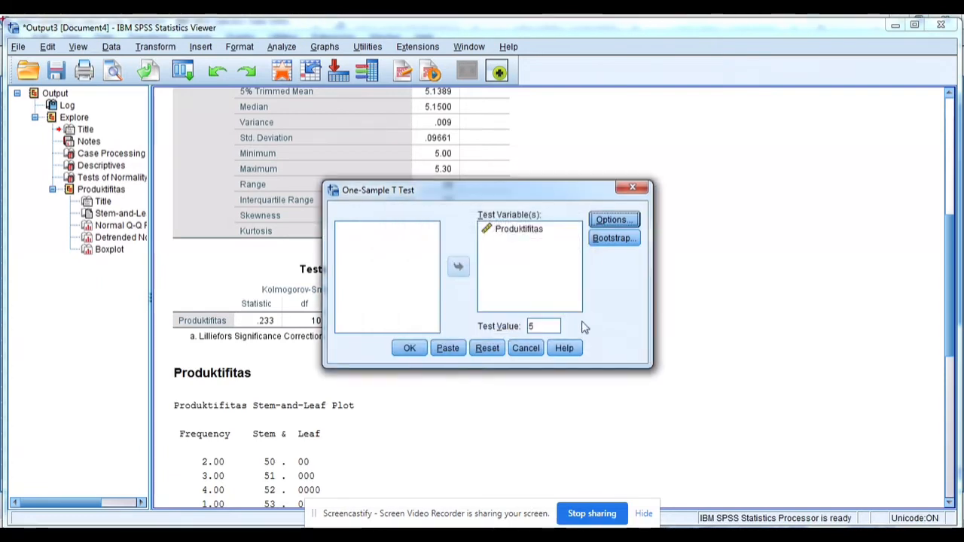
pyautogui.doubleClick(540, 325)
pyautogui.write('5')
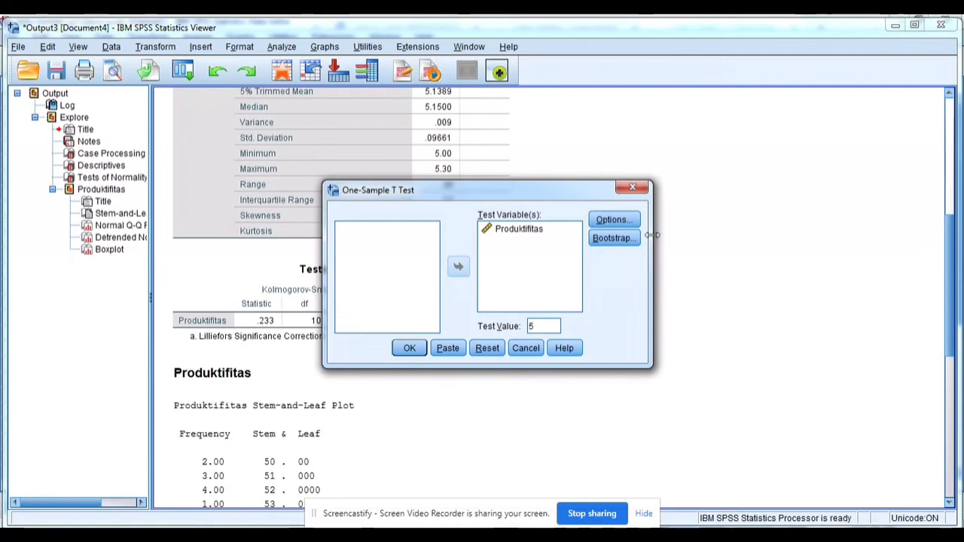
# - Run the One-Sample T Test without bootstrapping and view its One-Sample Test output table
pyautogui.click(619, 238)
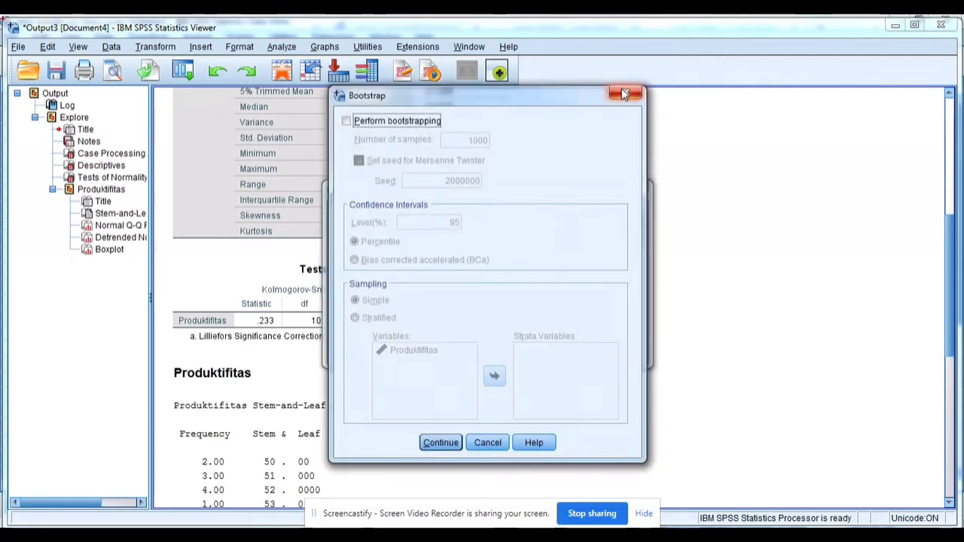
pyautogui.click(622, 97)
pyautogui.click(419, 345)
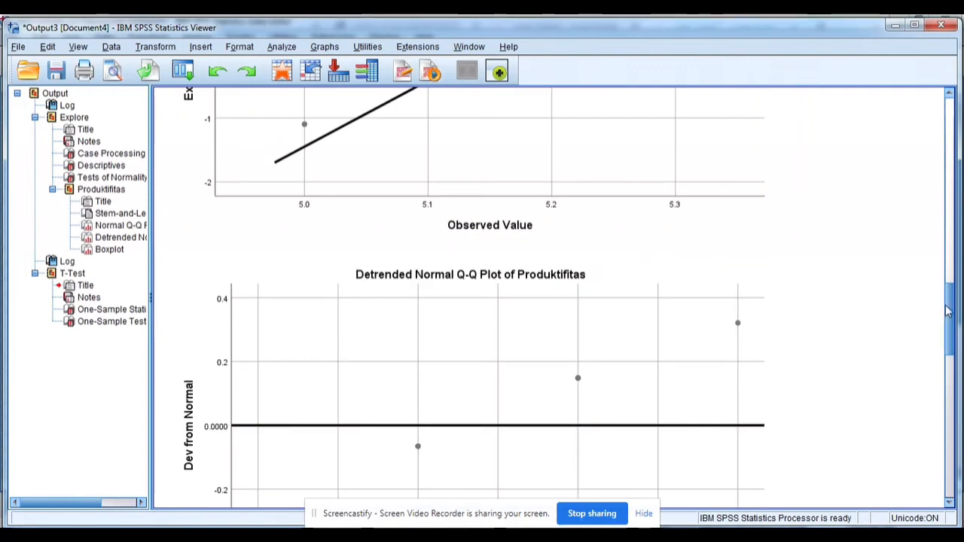
pyautogui.moveTo(948, 318); pyautogui.dragTo(958, 448)
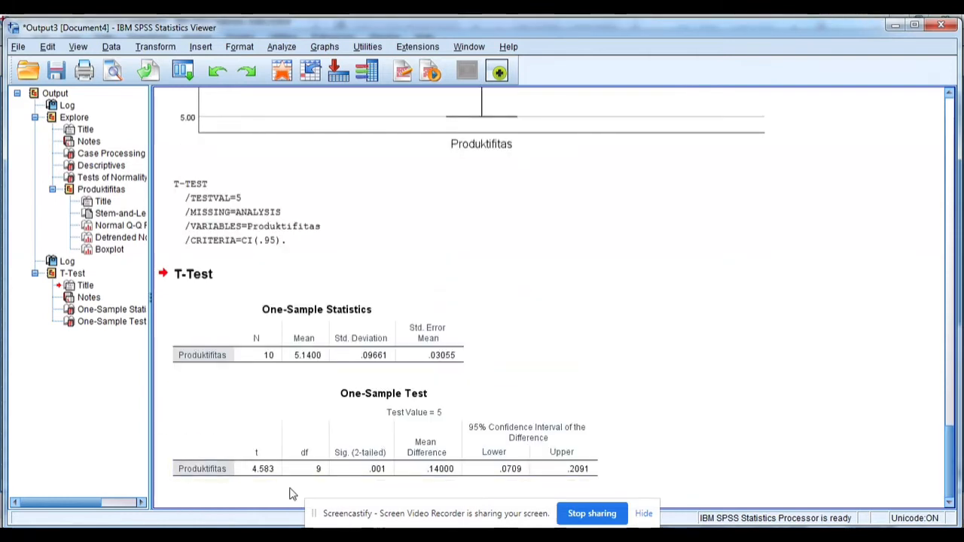
# - Switch to the Word document TUGAS UJI T dan ANOVA and review the Kasus 1 problem and its statistical hypotheses
pyautogui.hotkey('alt', 'Tab')
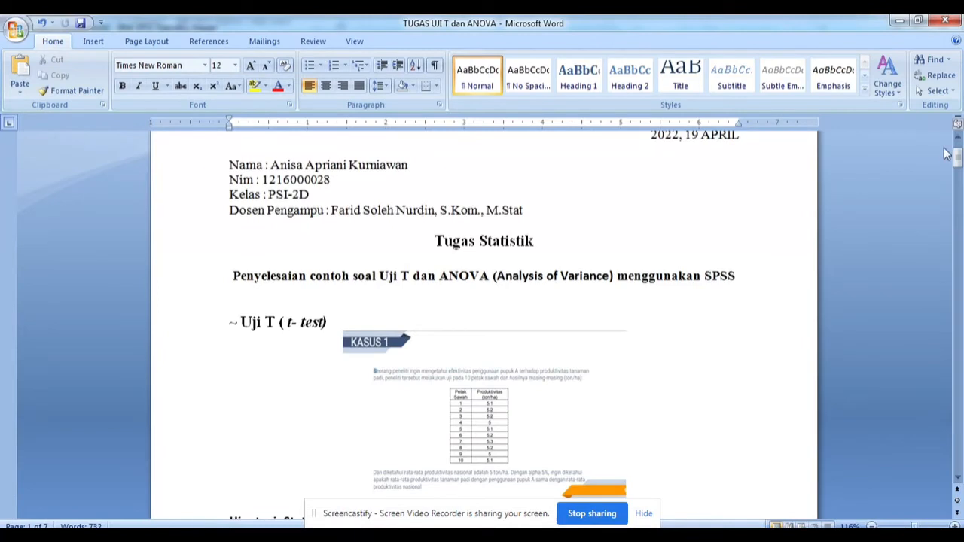
pyautogui.moveTo(961, 154); pyautogui.dragTo(961, 165)
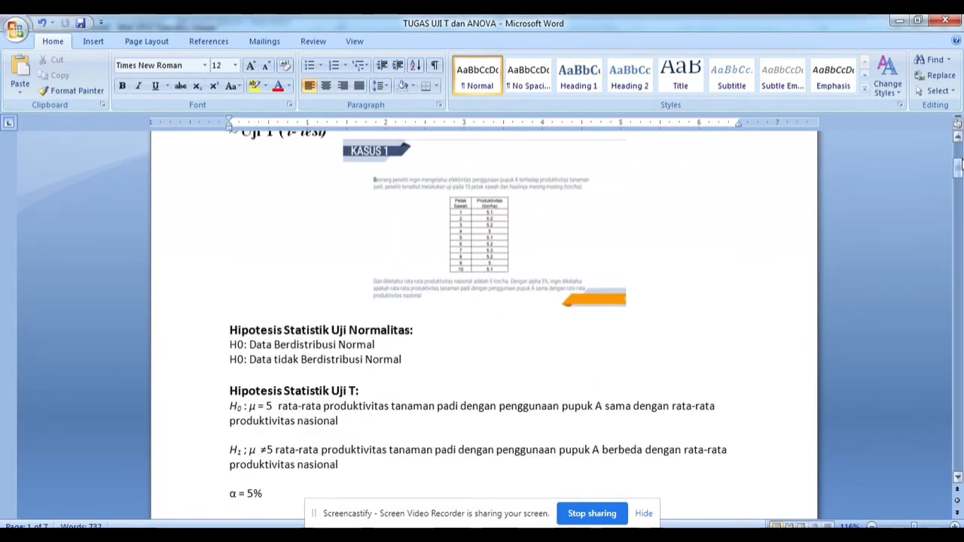
pyautogui.click(961, 164)
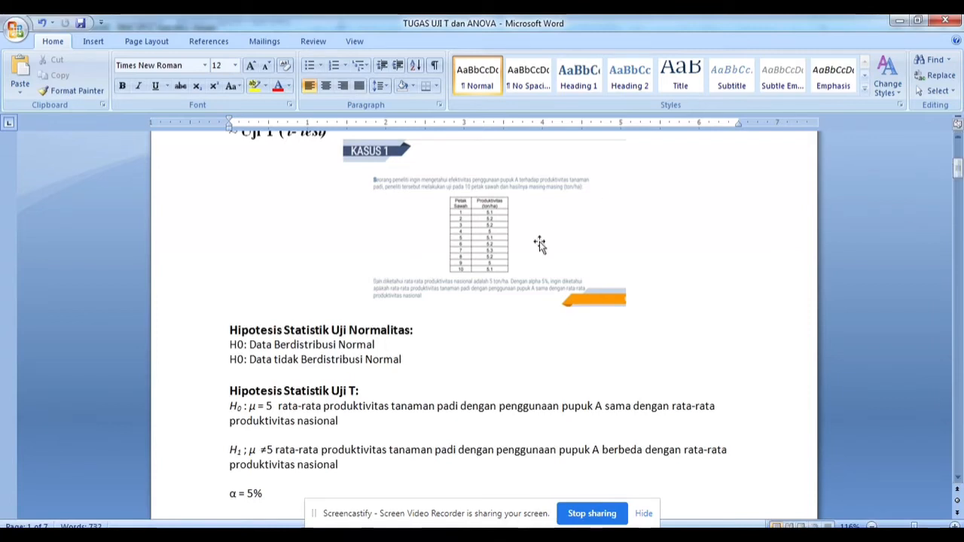
pyautogui.moveTo(958, 170); pyautogui.dragTo(958, 168)
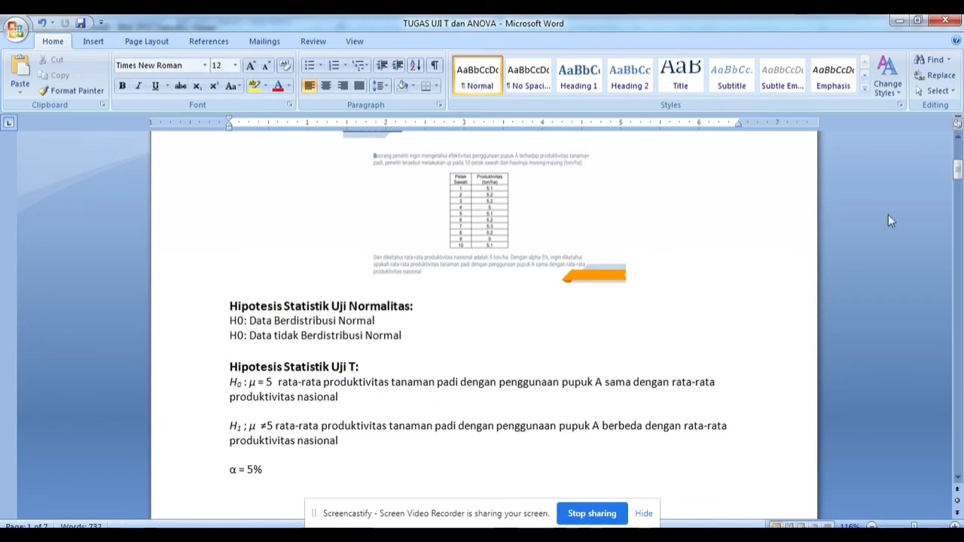
pyautogui.click(959, 175)
# - Review the normality and one-sample test tables, the test criterion and the conclusion for Kasus 1
pyautogui.moveTo(959, 175); pyautogui.dragTo(959, 205)
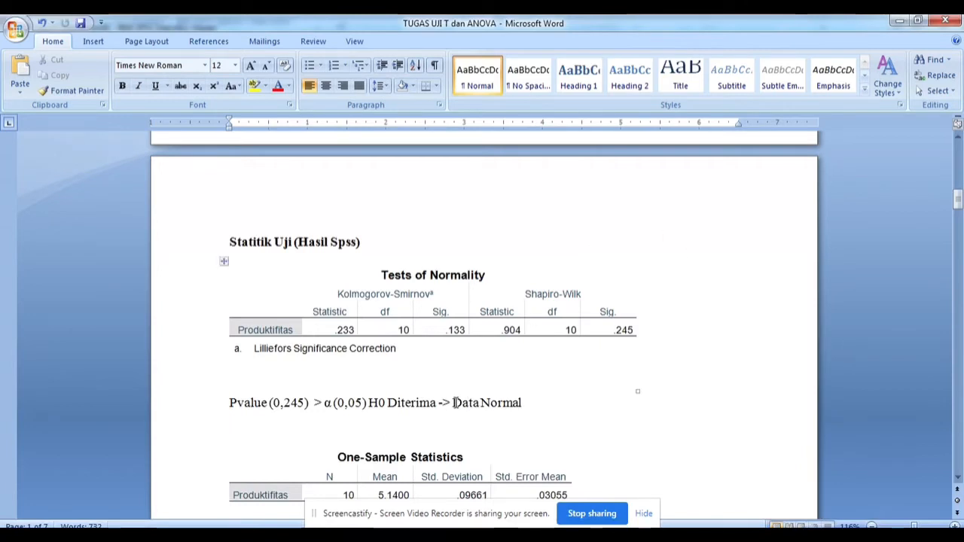
pyautogui.click(957, 198)
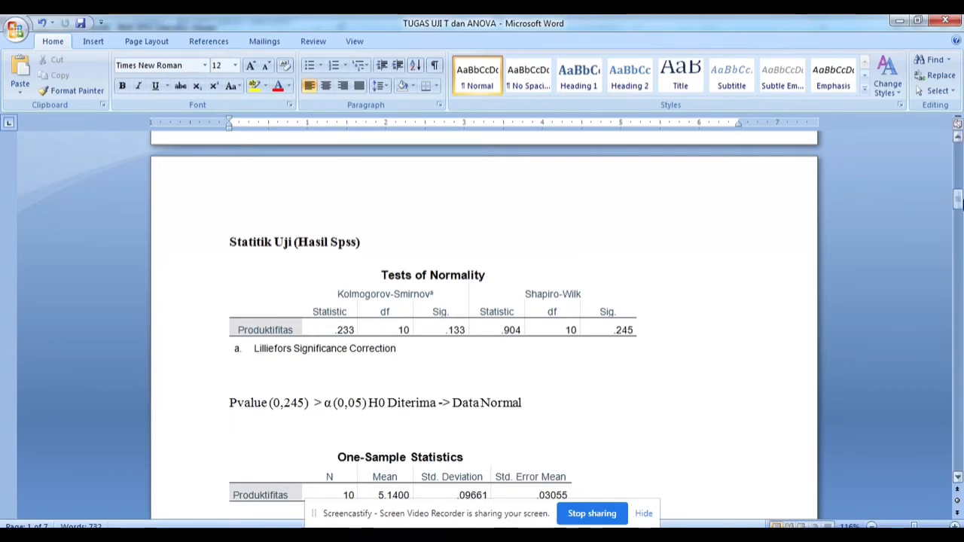
pyautogui.moveTo(958, 197); pyautogui.dragTo(959, 221)
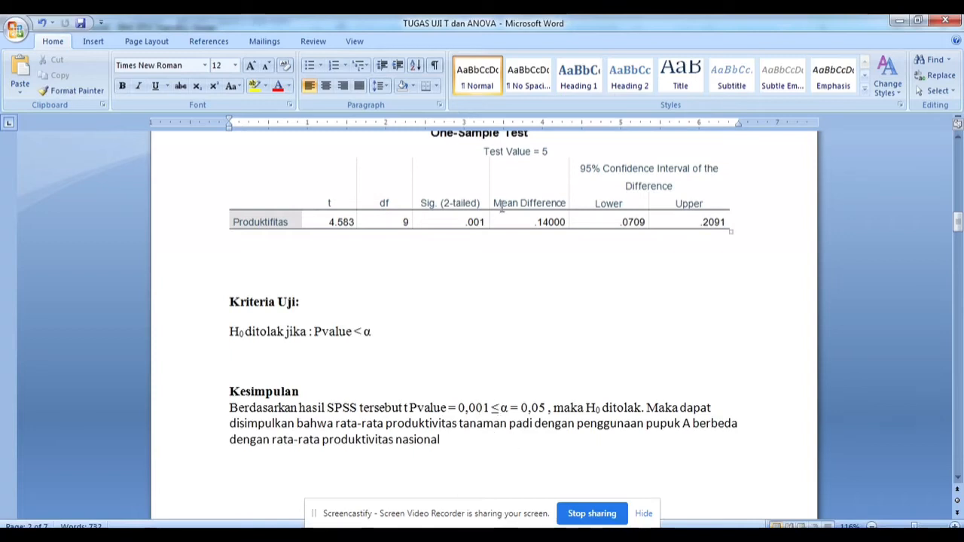
pyautogui.moveTo(464, 224); pyautogui.dragTo(489, 226)
pyautogui.click(499, 246)
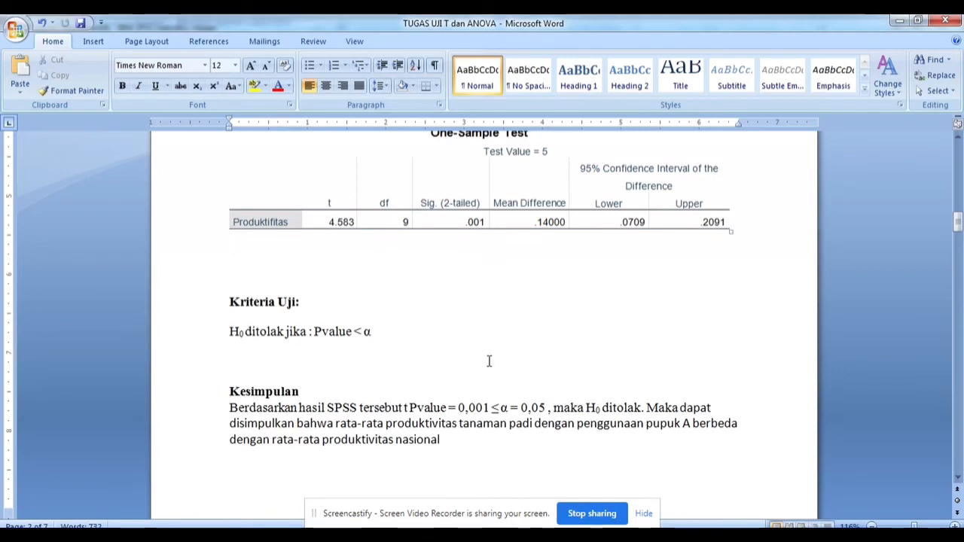
pyautogui.click(449, 446)
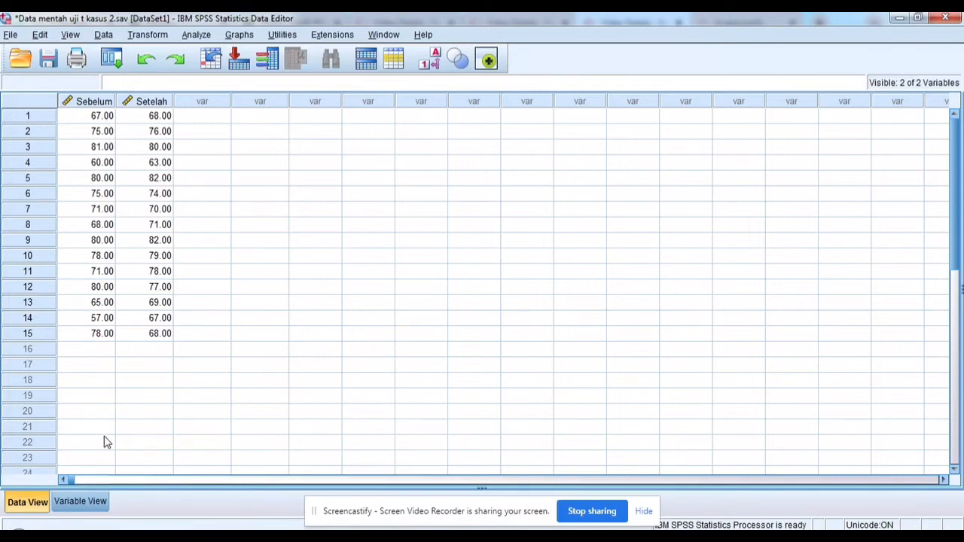
# - Check the Kasus 2 variable definitions and set up an Explore analysis with Sebelum and Setelah as dependent variables
pyautogui.click(80, 502)
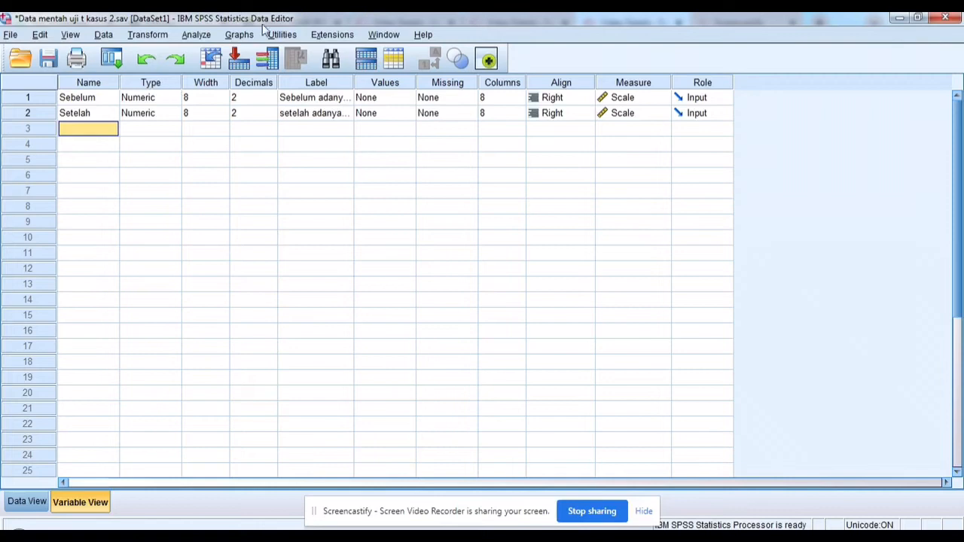
pyautogui.click(196, 35)
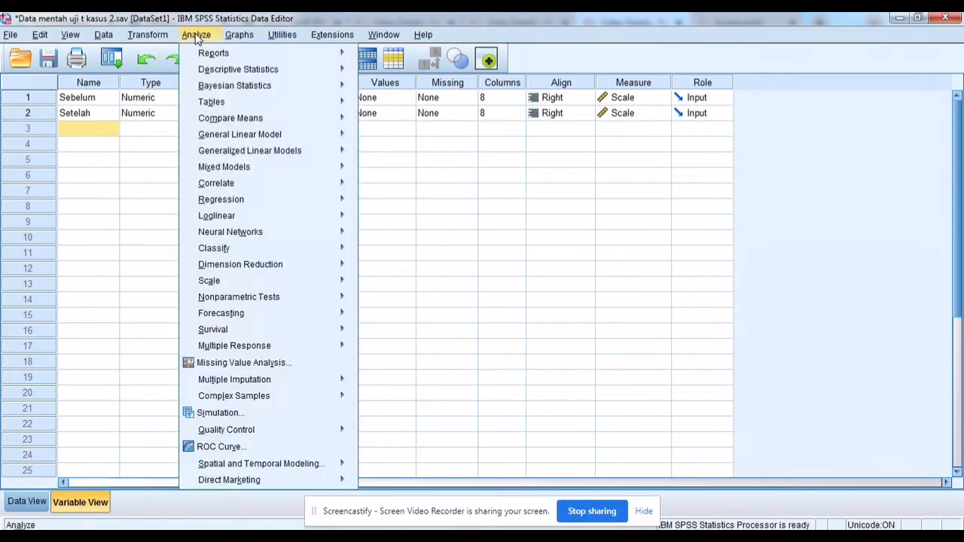
pyautogui.click(197, 36)
pyautogui.click(197, 35)
pyautogui.moveTo(334, 68)
pyautogui.click(384, 106)
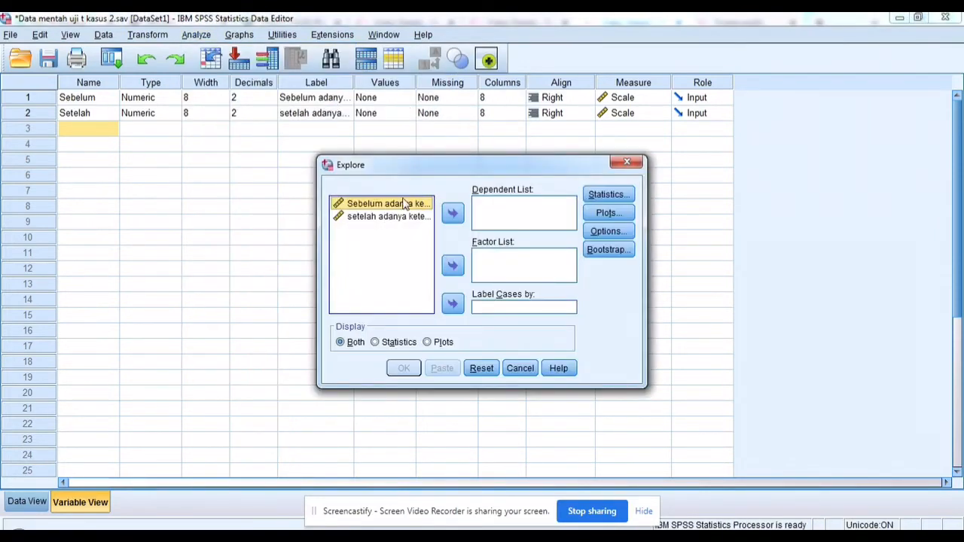
pyautogui.click(453, 213)
pyautogui.moveTo(400, 209); pyautogui.dragTo(501, 215)
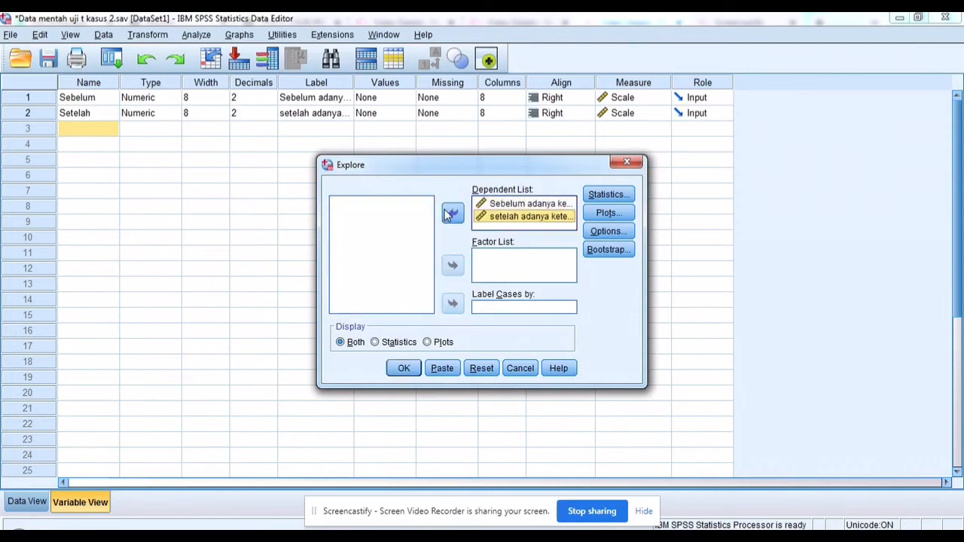
# - Enable normality plots with tests, run the Explore analysis, and view the Tests of Normality table in the output
pyautogui.click(606, 215)
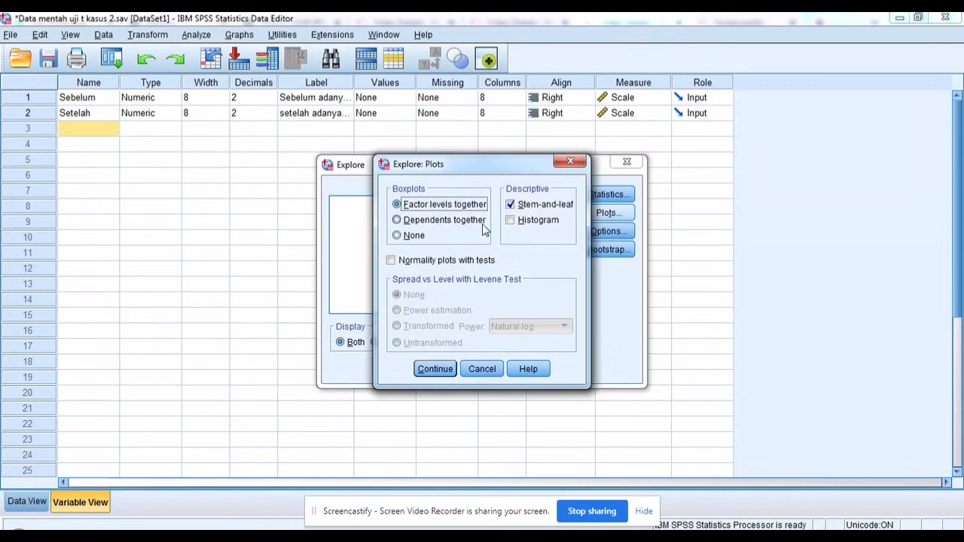
pyautogui.click(391, 260)
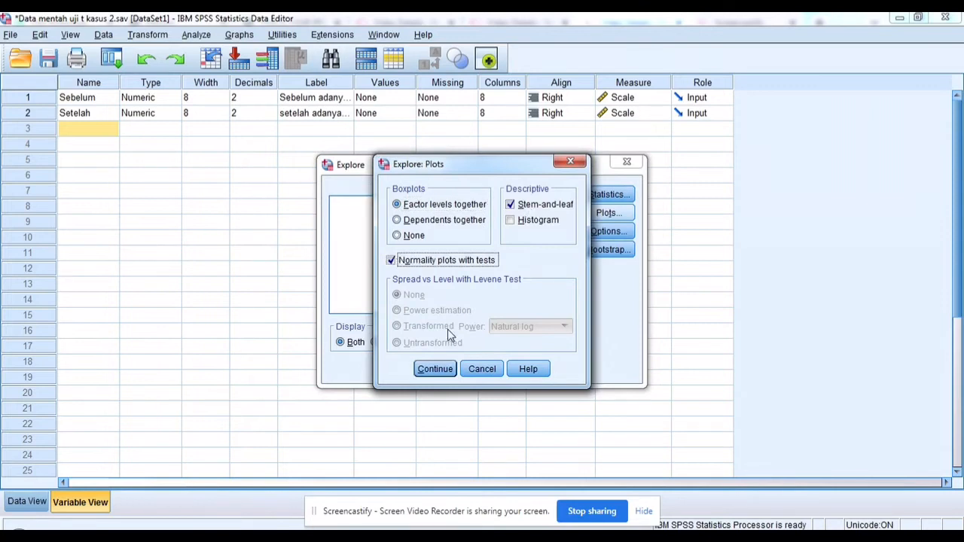
pyautogui.click(442, 370)
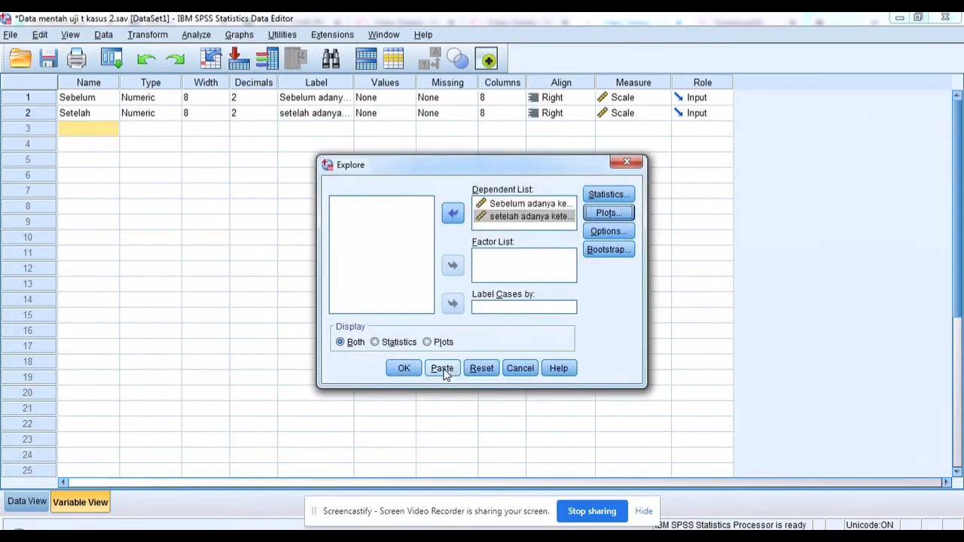
pyautogui.click(399, 369)
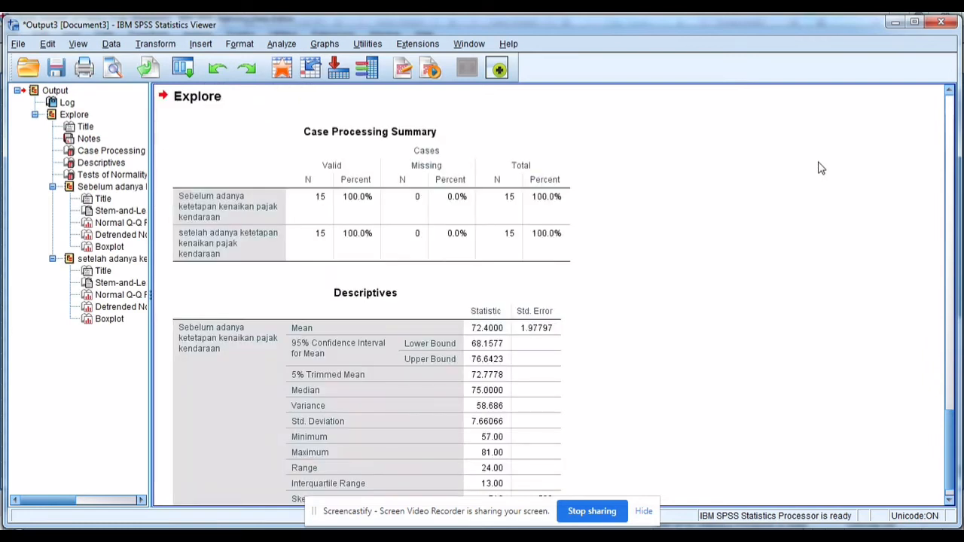
pyautogui.moveTo(954, 166); pyautogui.dragTo(957, 262)
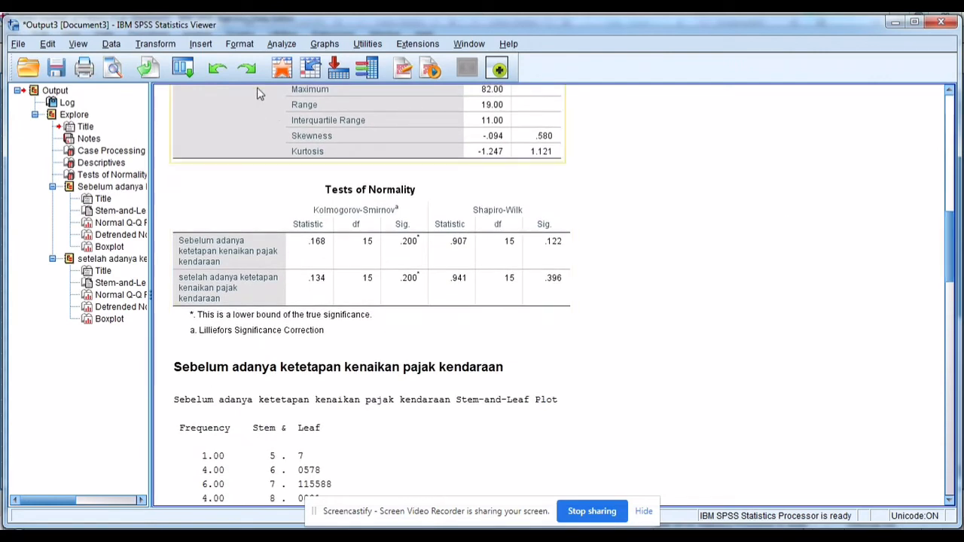
# - Set up a Paired-Samples T Test with Sebelum as Variable1 and Setelah as Variable2 of pair 1
pyautogui.click(273, 45)
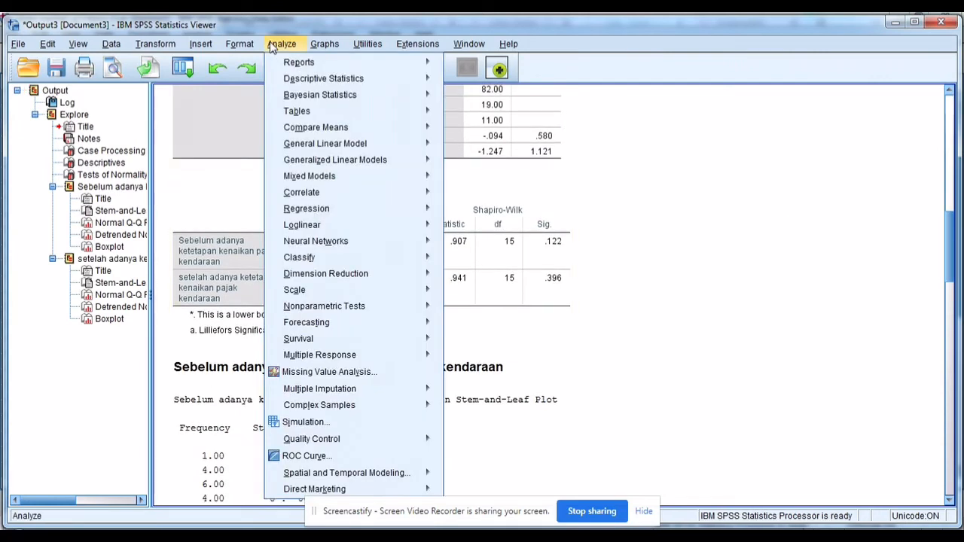
pyautogui.moveTo(352, 141)
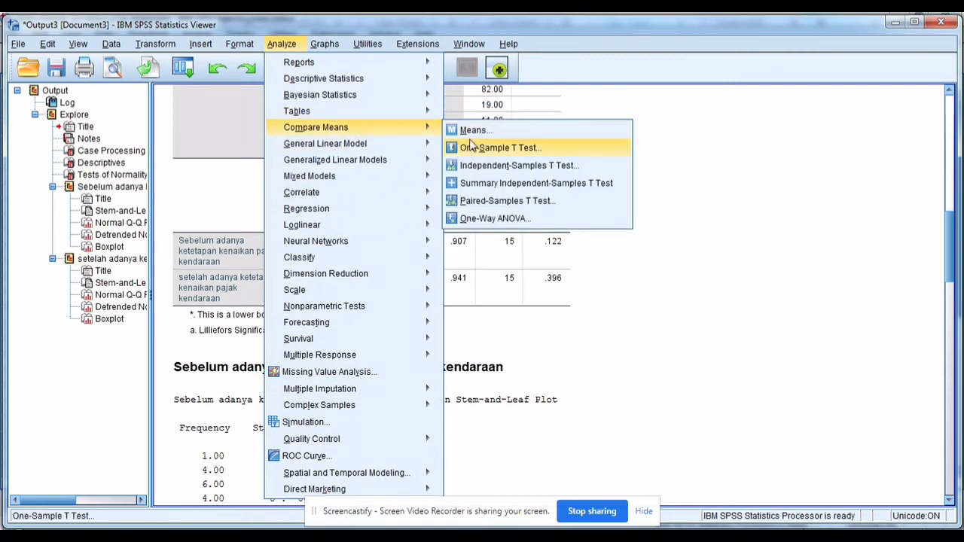
pyautogui.click(504, 201)
pyautogui.moveTo(315, 25); pyautogui.dragTo(466, 127)
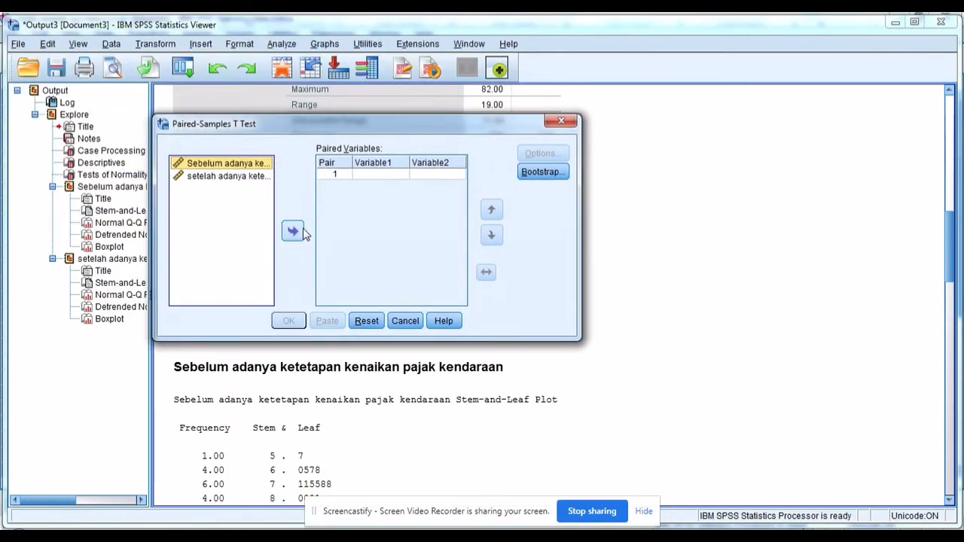
pyautogui.click(302, 233)
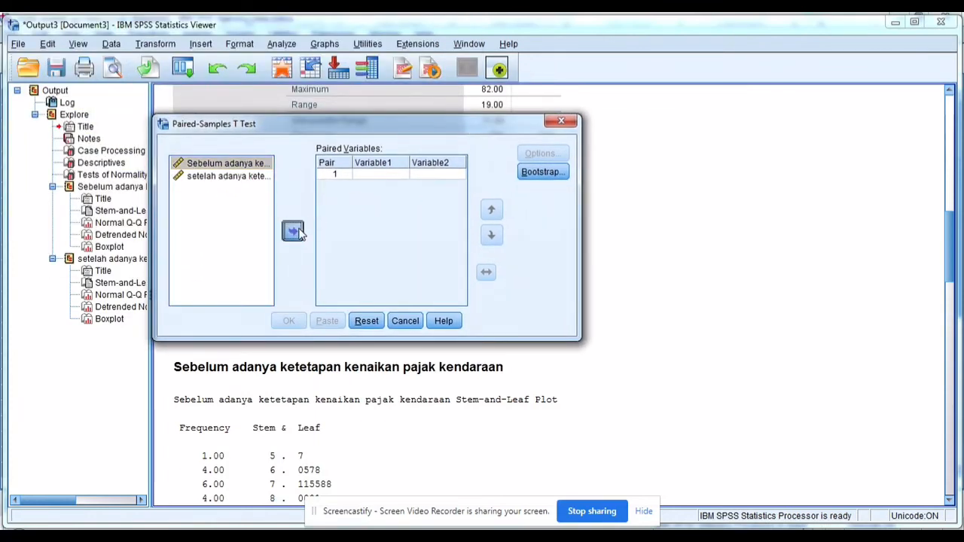
pyautogui.click(235, 178)
pyautogui.click(296, 233)
# - Run the Paired-Samples T Test with a 95% confidence interval and view its Paired Samples Test table
pyautogui.click(543, 153)
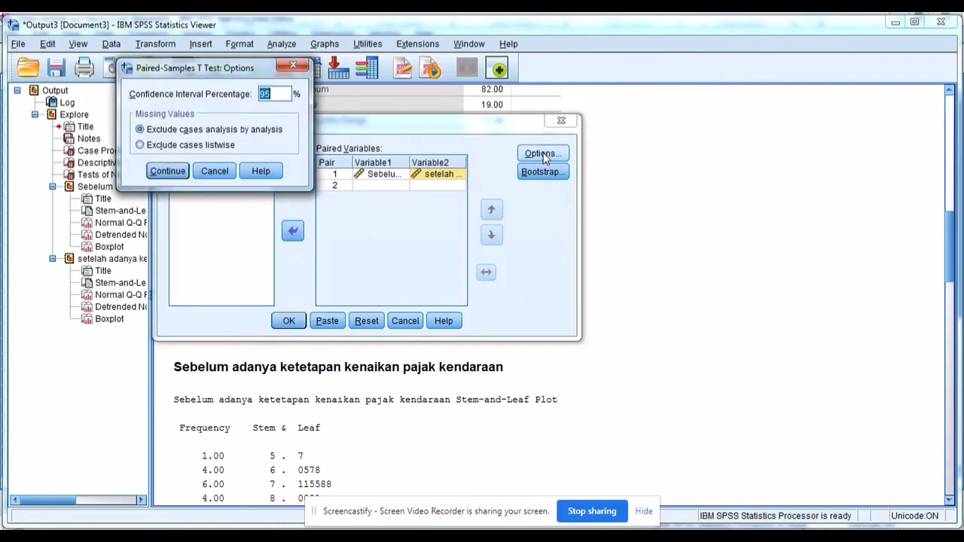
pyautogui.click(271, 94)
pyautogui.click(175, 170)
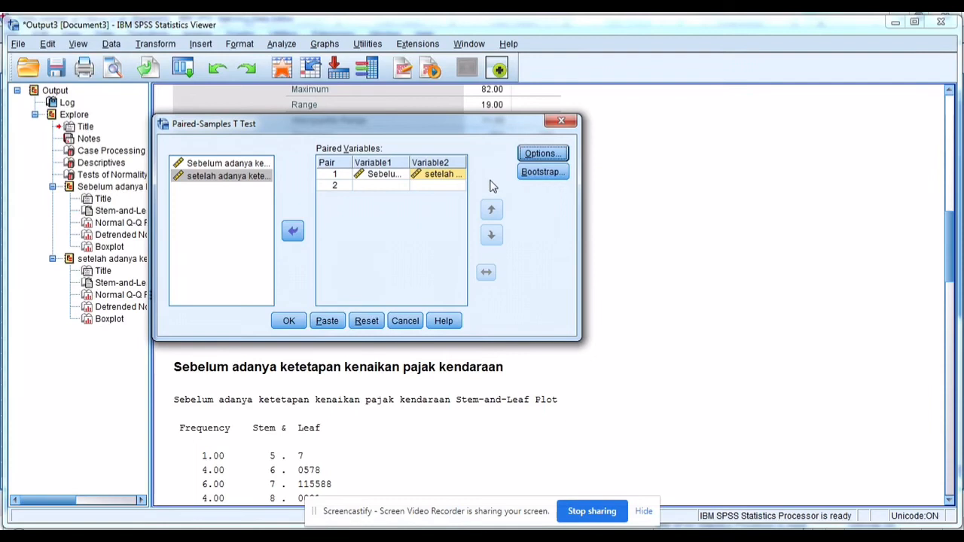
pyautogui.click(288, 327)
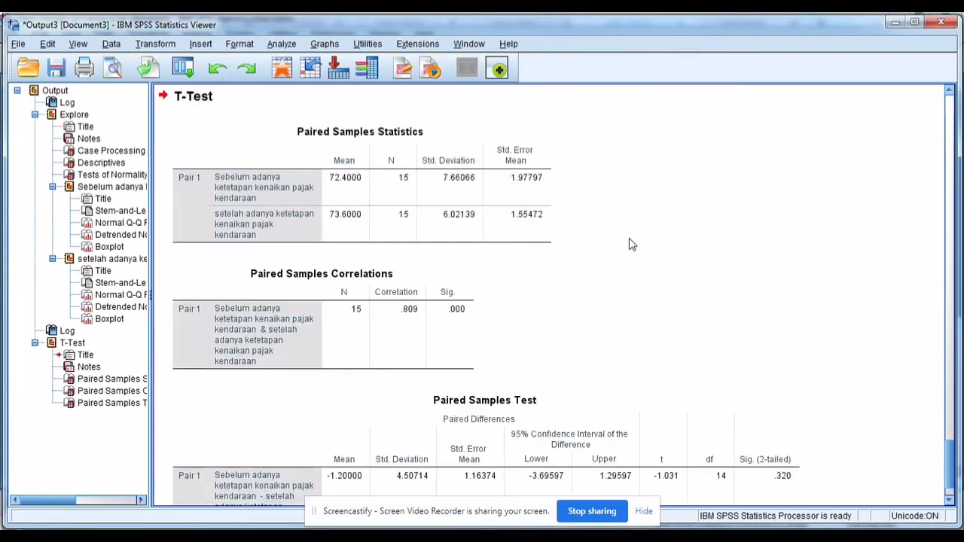
pyautogui.scroll(15, 953, 226)
pyautogui.moveTo(953, 249); pyautogui.dragTo(956, 475)
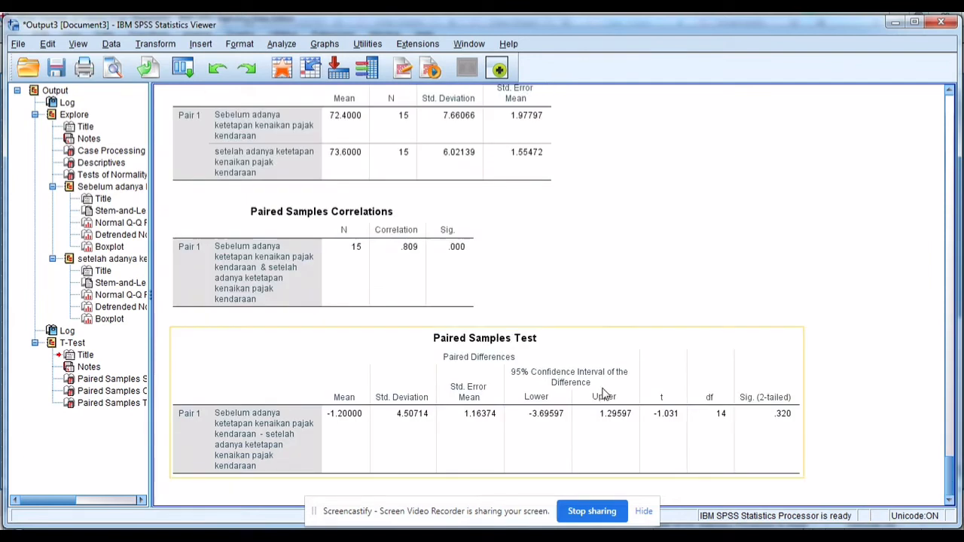
# - Switch to the Word document TUGAS UJI T dan ANOVA and review the Kasus 2 problem, hypotheses and test results
pyautogui.click(256, 525)
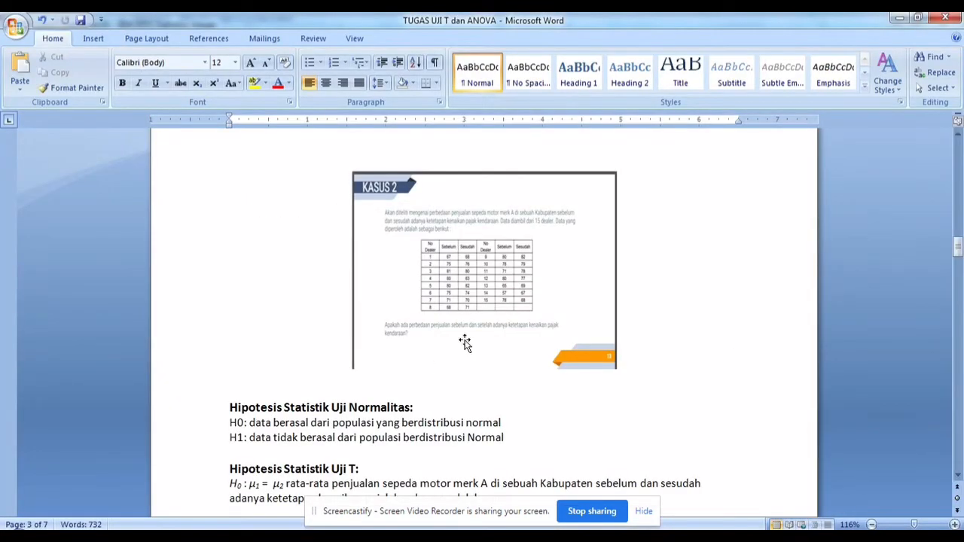
pyautogui.moveTo(958, 247); pyautogui.dragTo(958, 256)
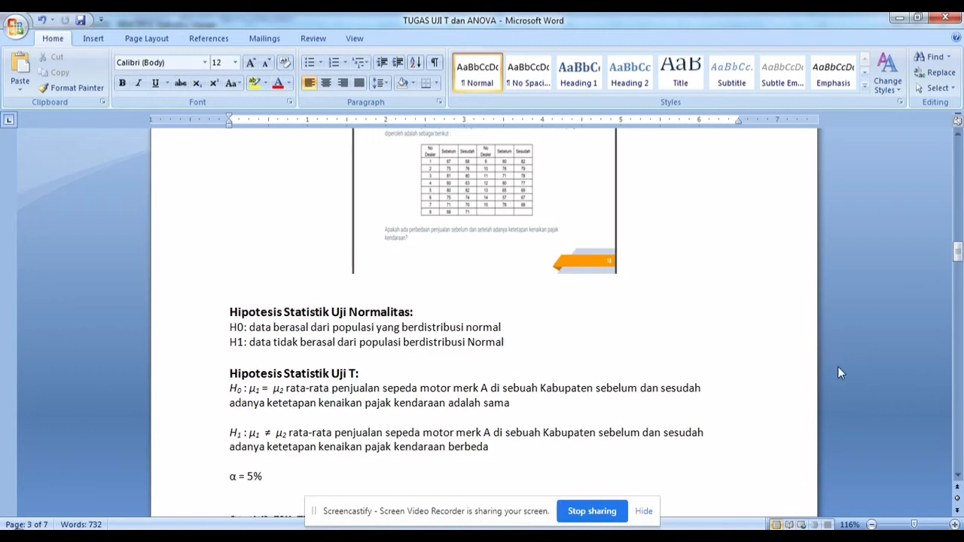
pyautogui.moveTo(959, 251); pyautogui.dragTo(958, 268)
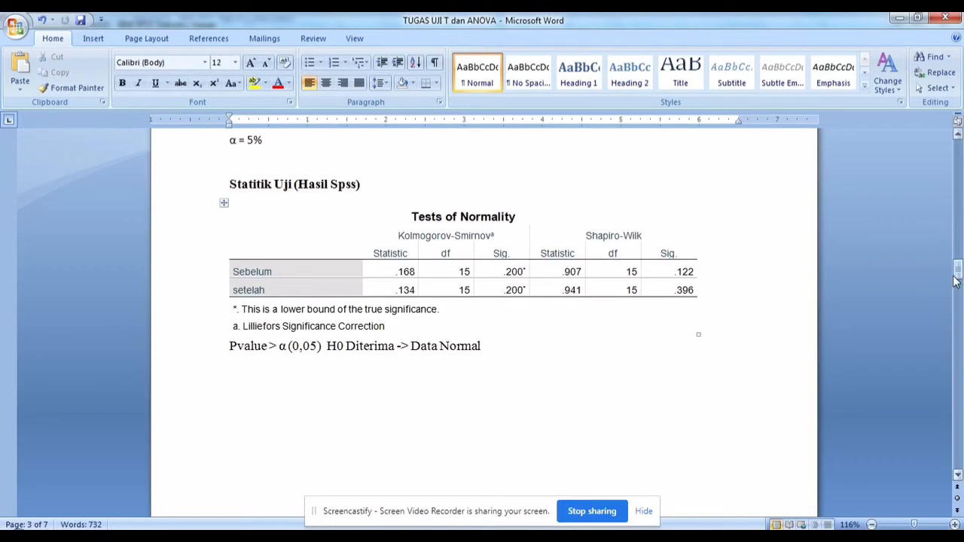
pyautogui.moveTo(955, 280)
pyautogui.mouseDown()
pyautogui.moveTo(958, 295)
pyautogui.moveTo(959, 278)
pyautogui.mouseUp()
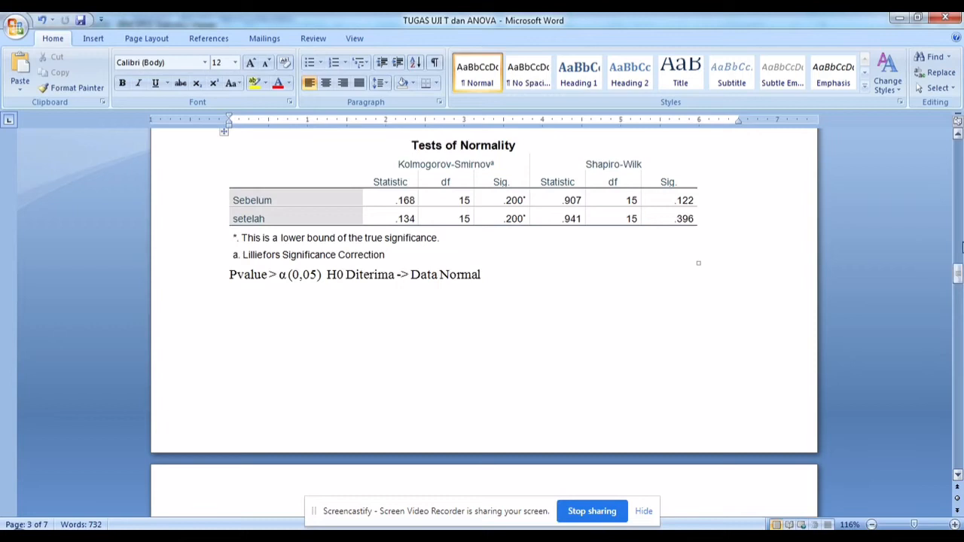
pyautogui.moveTo(958, 272); pyautogui.dragTo(959, 318)
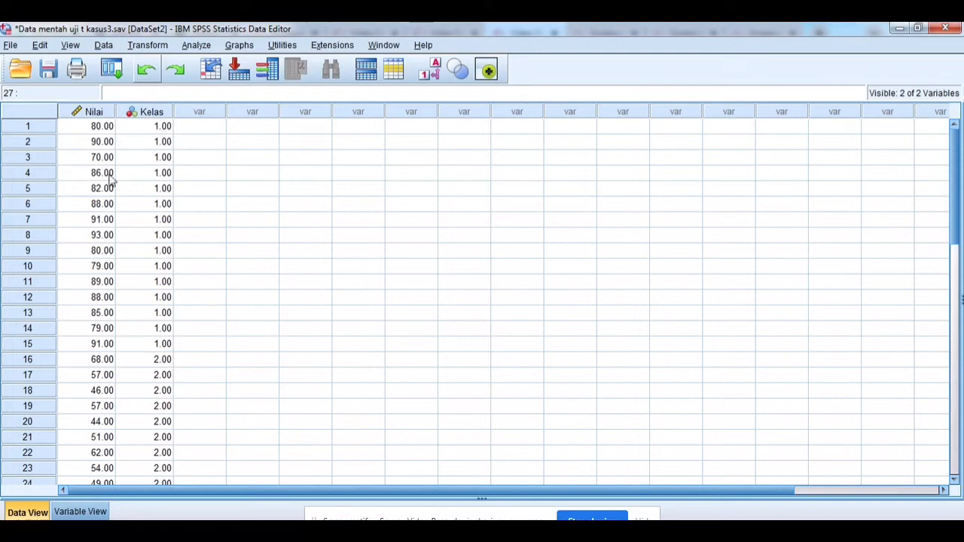
# - Check the variable definitions of the Kasus 3 data and the value labels assigned to Kelas
pyautogui.click(80, 511)
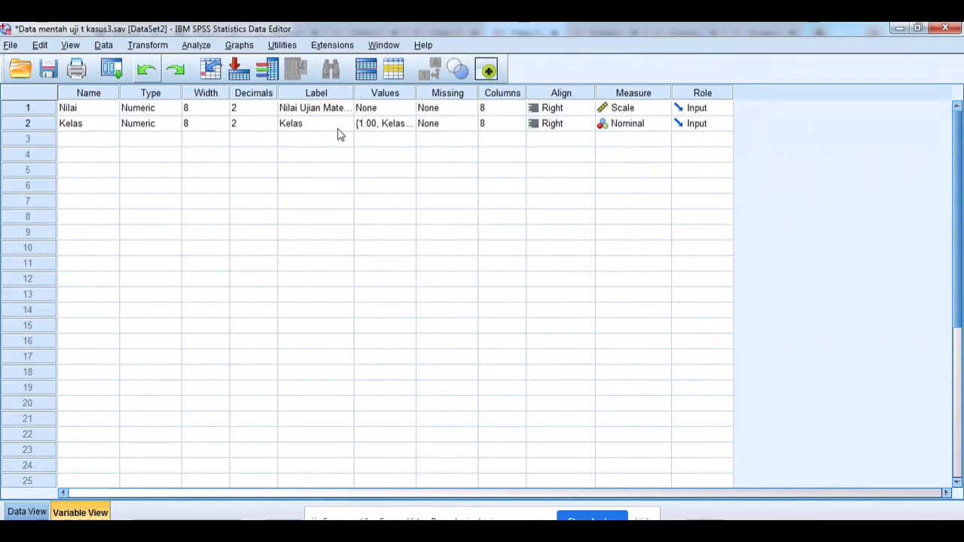
pyautogui.click(392, 130)
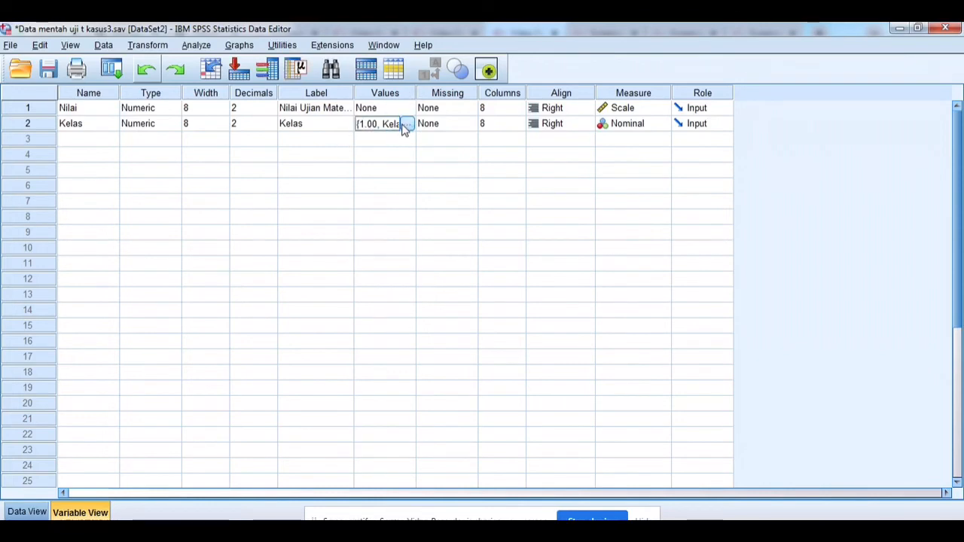
pyautogui.click(407, 124)
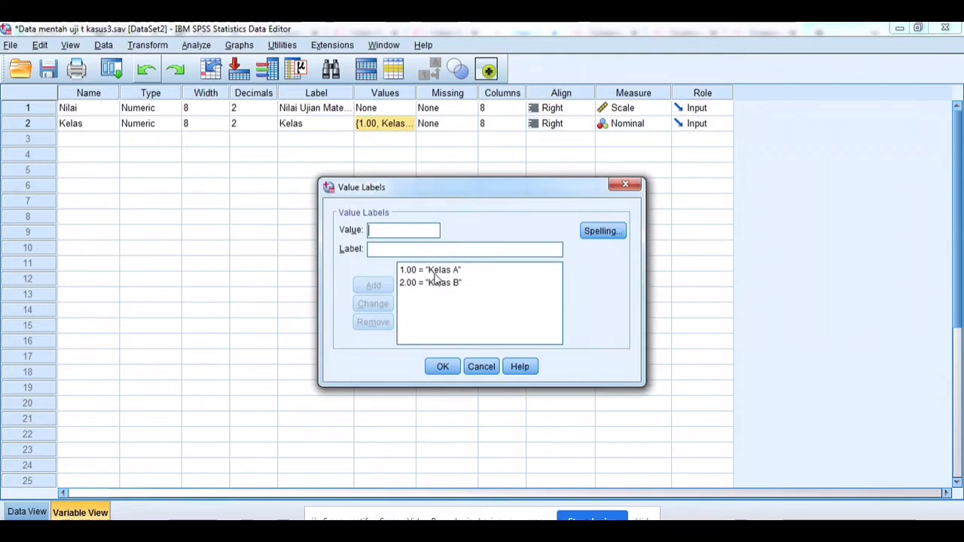
pyautogui.click(444, 367)
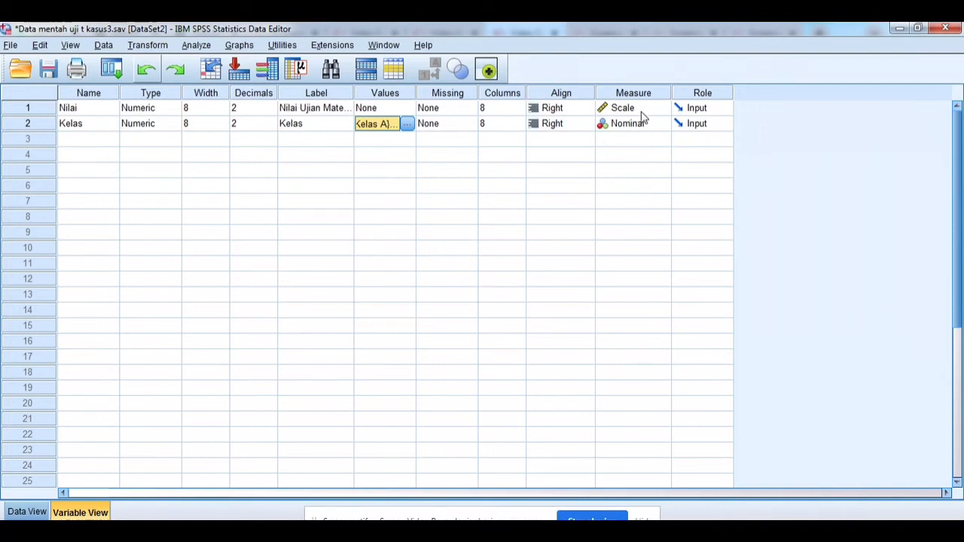
# - Set up an Independent-Samples T Test with Nilai Ujian Matematika as test variable and Kelas as grouping variable
pyautogui.click(197, 45)
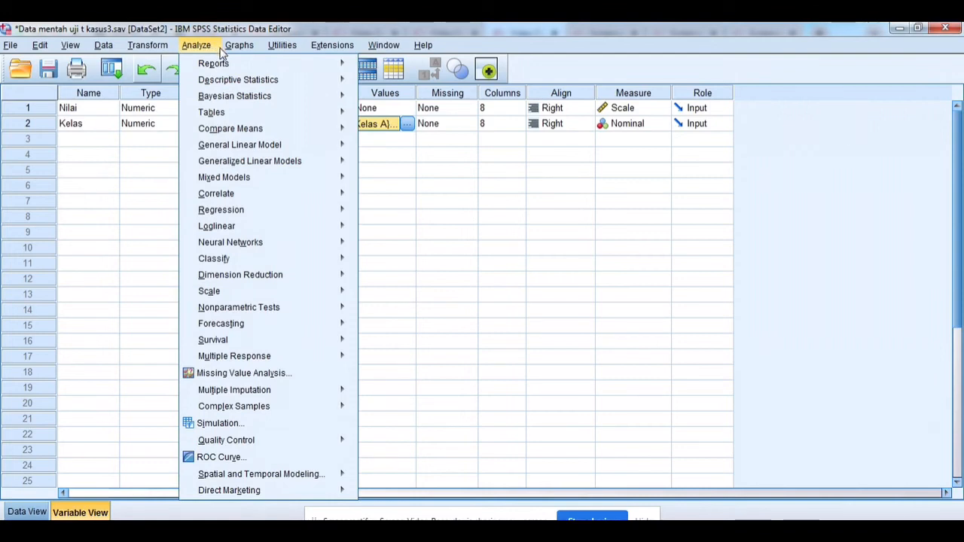
pyautogui.moveTo(227, 48)
pyautogui.moveTo(197, 47)
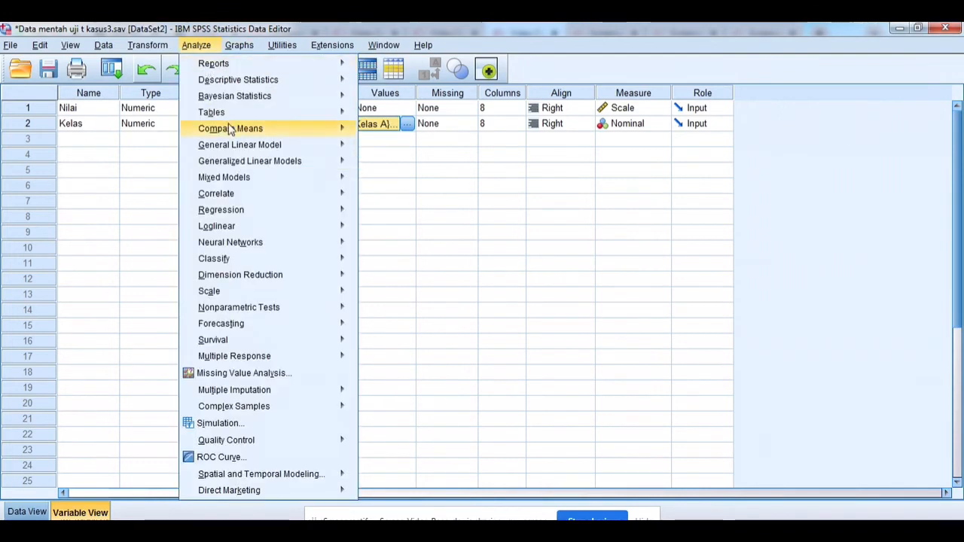
pyautogui.moveTo(240, 131)
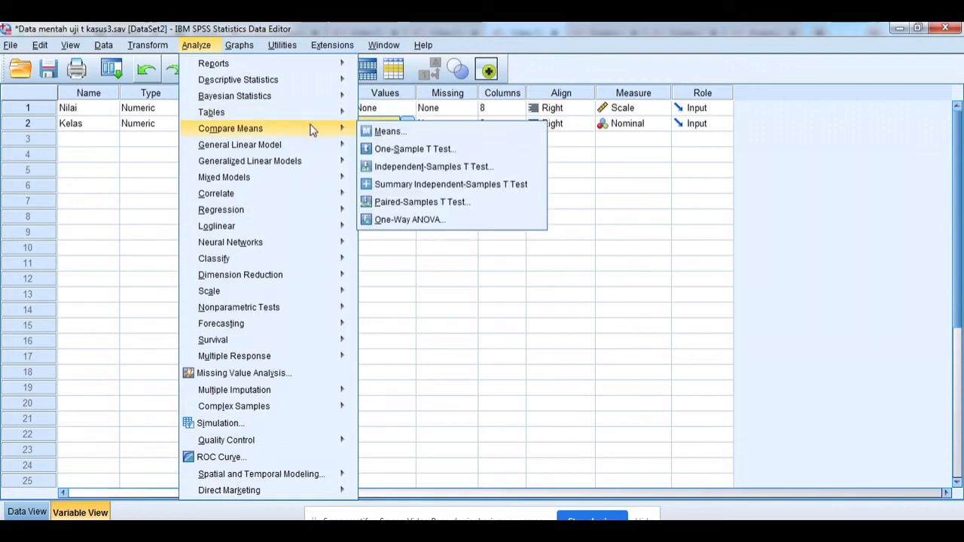
pyautogui.click(400, 166)
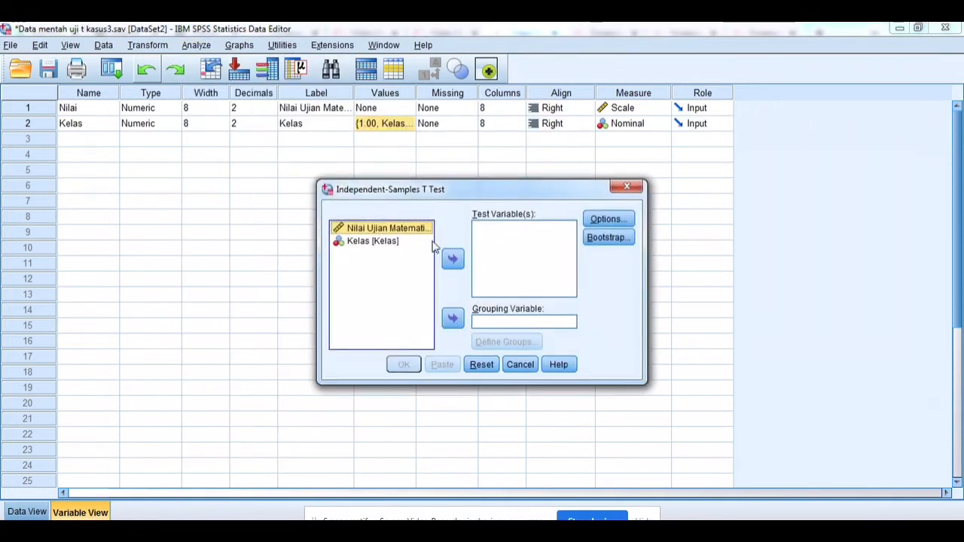
pyautogui.click(452, 260)
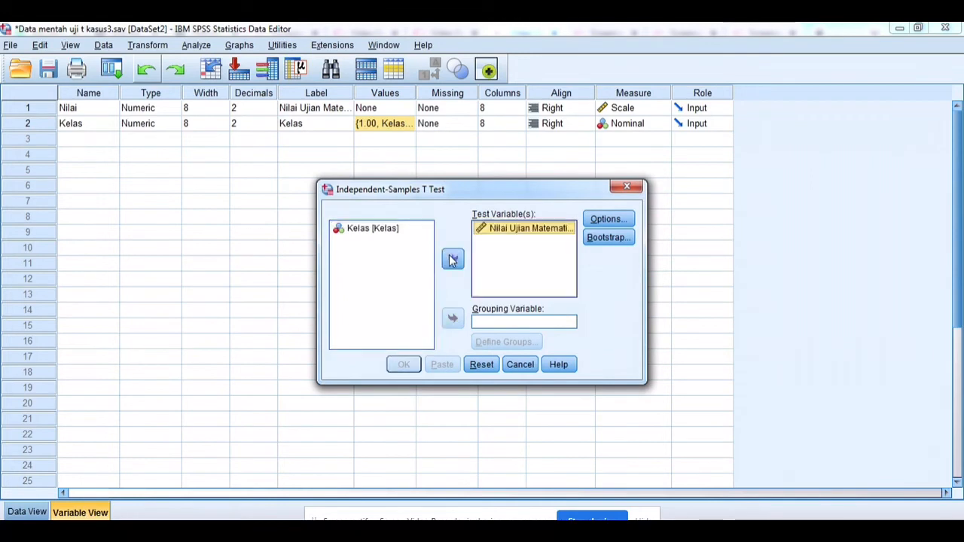
pyautogui.click(385, 239)
pyautogui.click(453, 321)
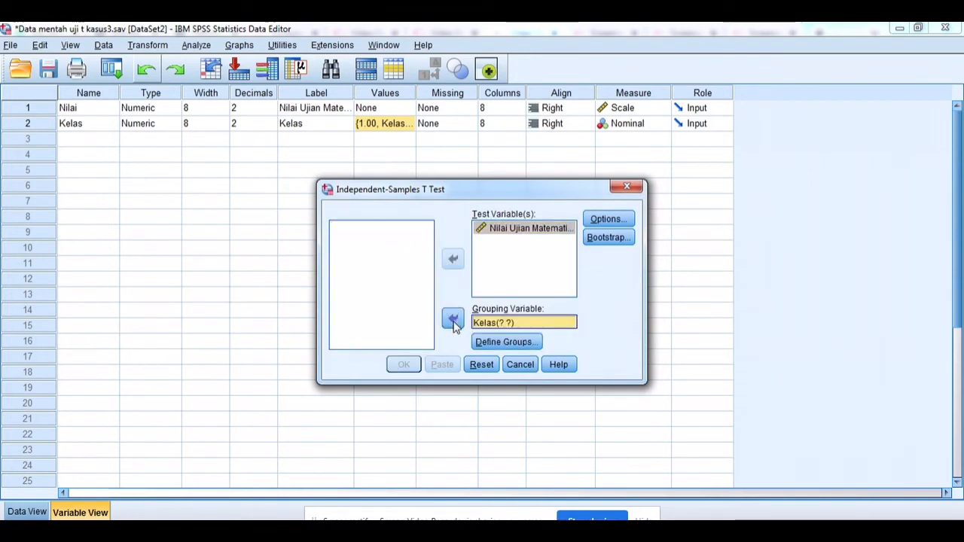
# - Define the Kelas groups as 1 and 2 and run the Independent-Samples T Test
pyautogui.click(508, 344)
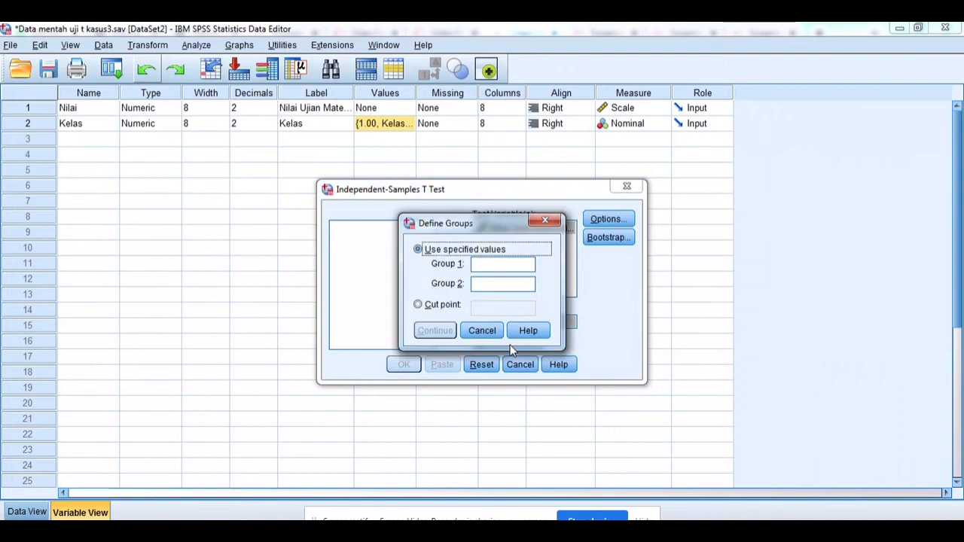
pyautogui.click(484, 267)
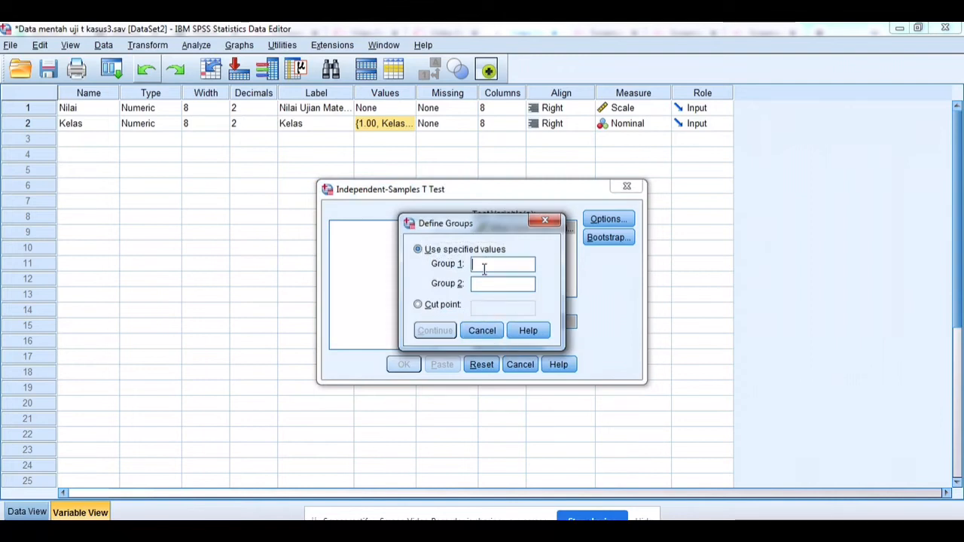
pyautogui.write('1')
pyautogui.click(475, 287)
pyautogui.write('2')
pyautogui.click(426, 332)
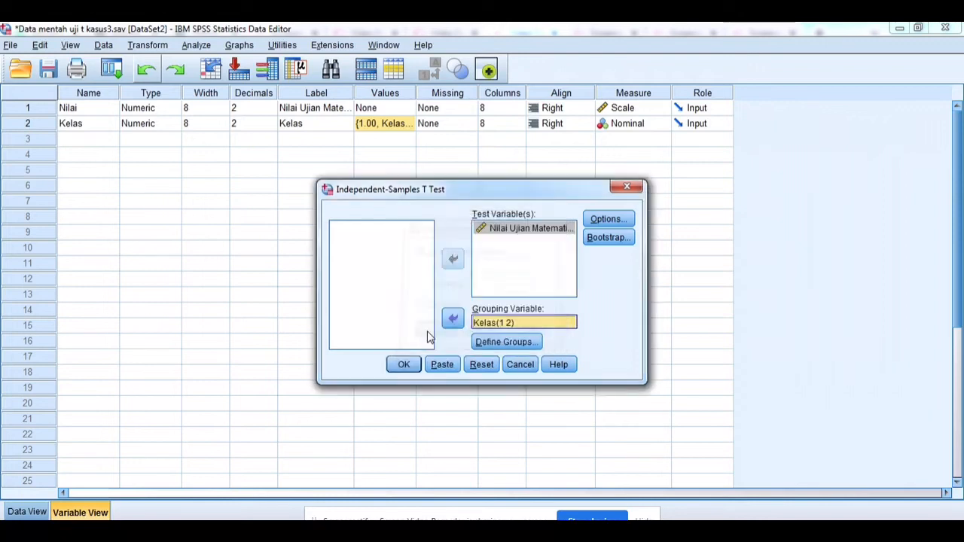
pyautogui.click(406, 364)
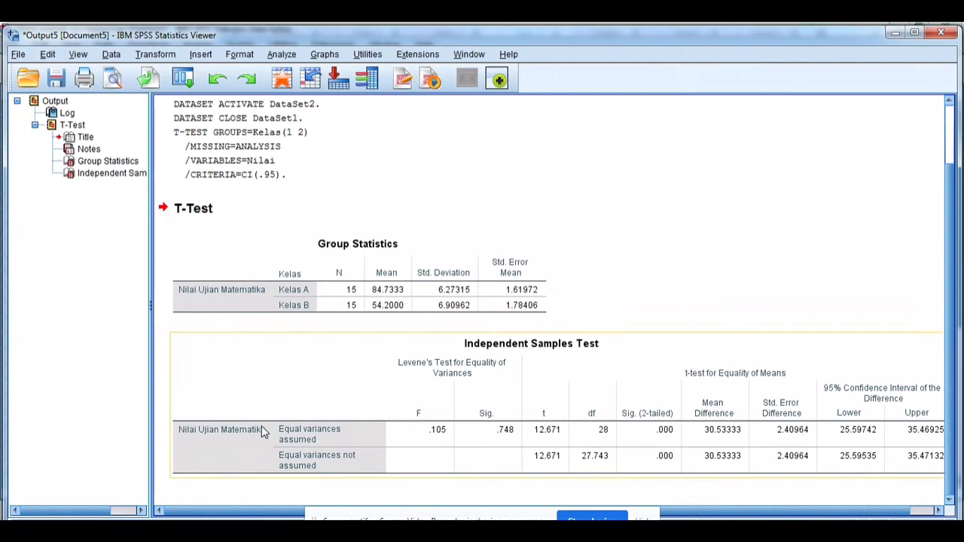
# - Switch back to the Word assignment and review the Kasus 3 problem with its homogeneity and t-test hypotheses
pyautogui.moveTo(218, 539)
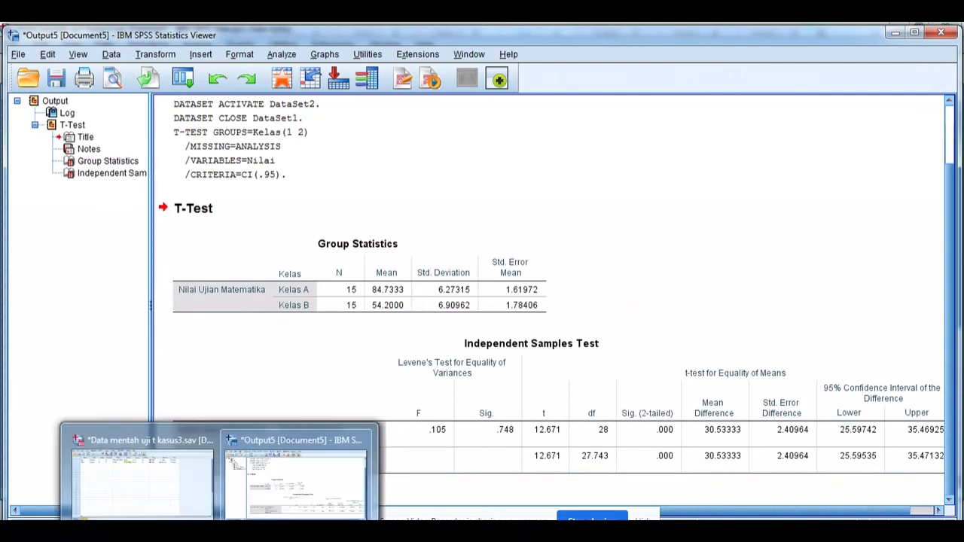
pyautogui.click(256, 536)
pyautogui.moveTo(959, 358); pyautogui.dragTo(960, 358)
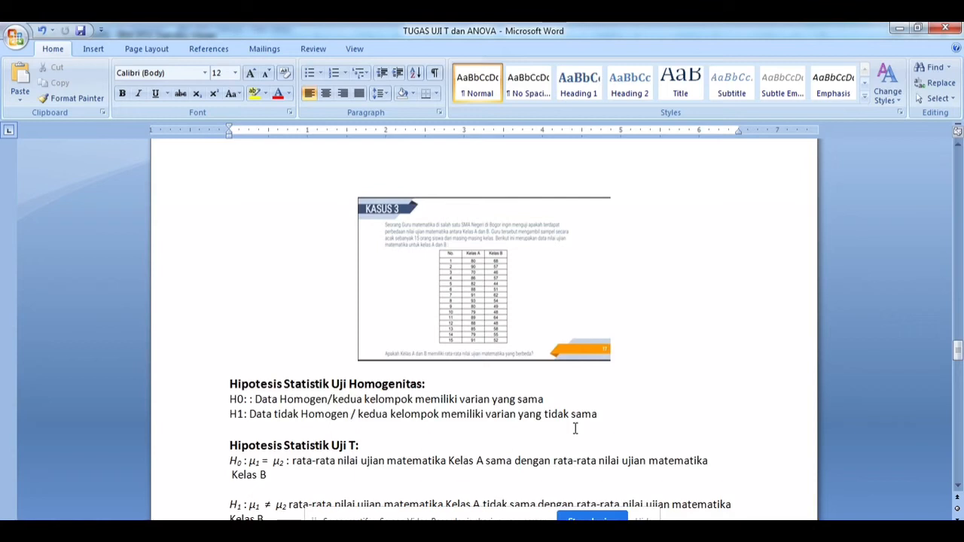
pyautogui.moveTo(957, 351); pyautogui.dragTo(958, 357)
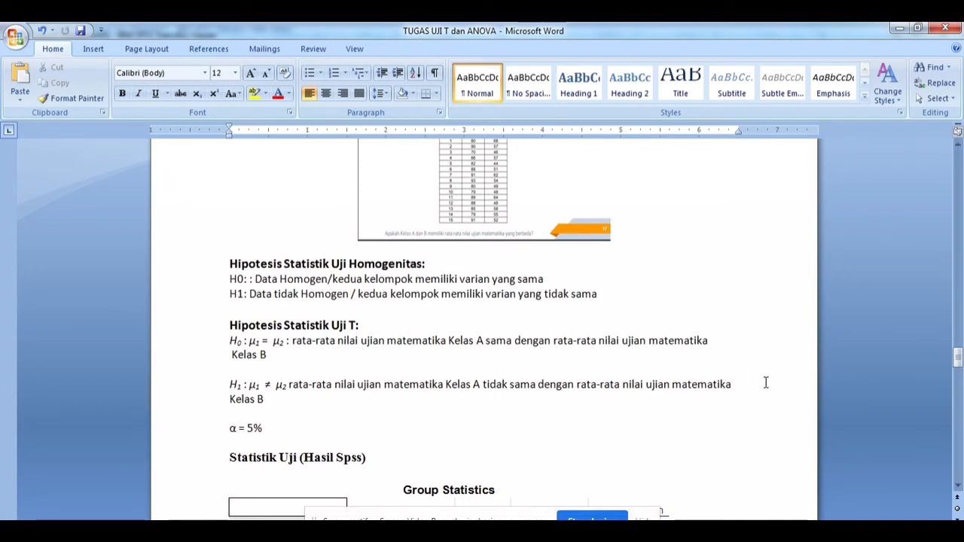
# - Review the Kasus 3 SPSS results, test criteria and conclusion in the assignment, and open the definition slide of the ANOVA presentation
pyautogui.moveTo(960, 368); pyautogui.dragTo(962, 396)
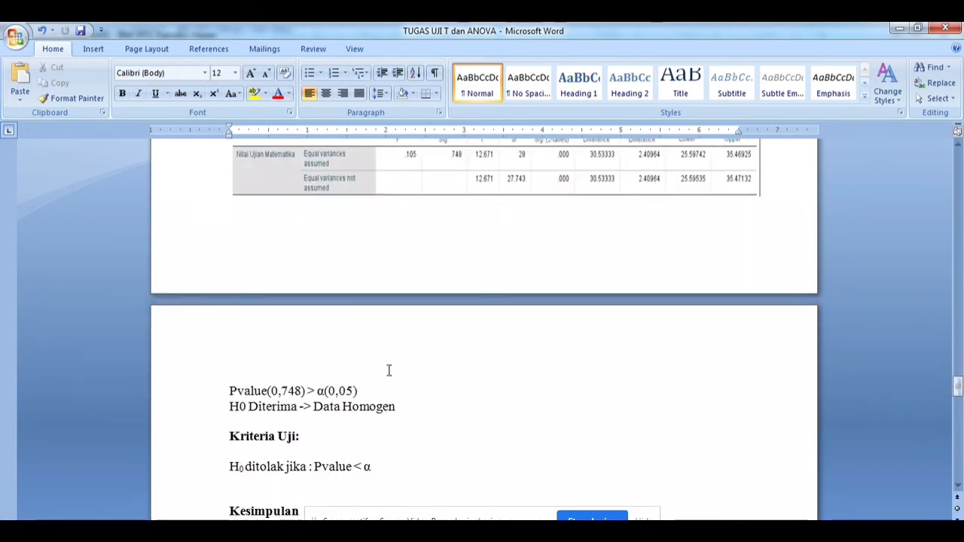
pyautogui.moveTo(957, 386); pyautogui.dragTo(958, 397)
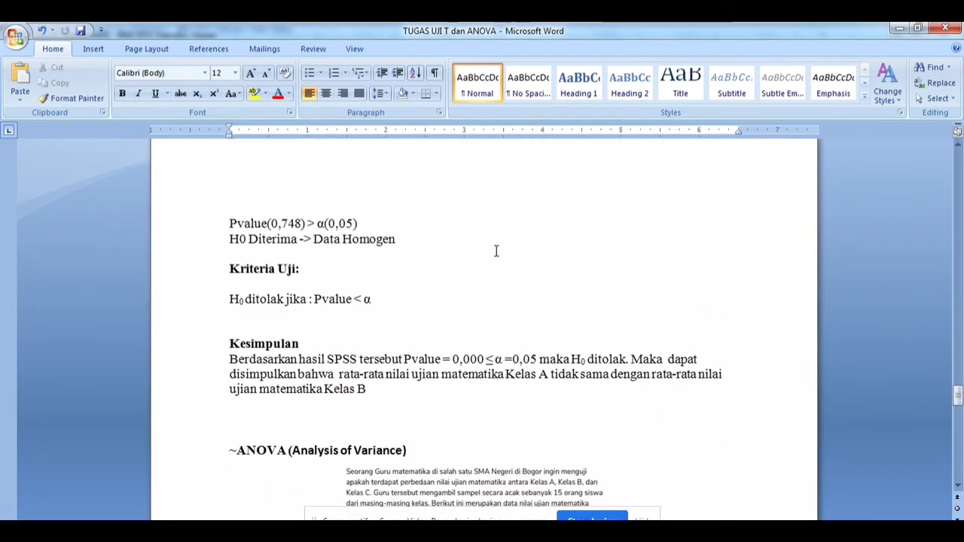
pyautogui.moveTo(956, 398); pyautogui.dragTo(957, 392)
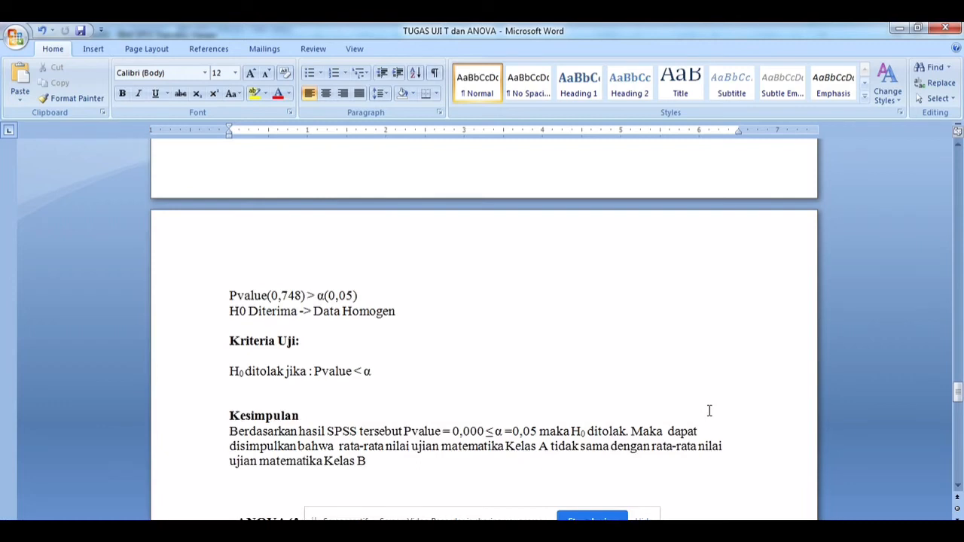
pyautogui.moveTo(958, 392); pyautogui.dragTo(958, 393)
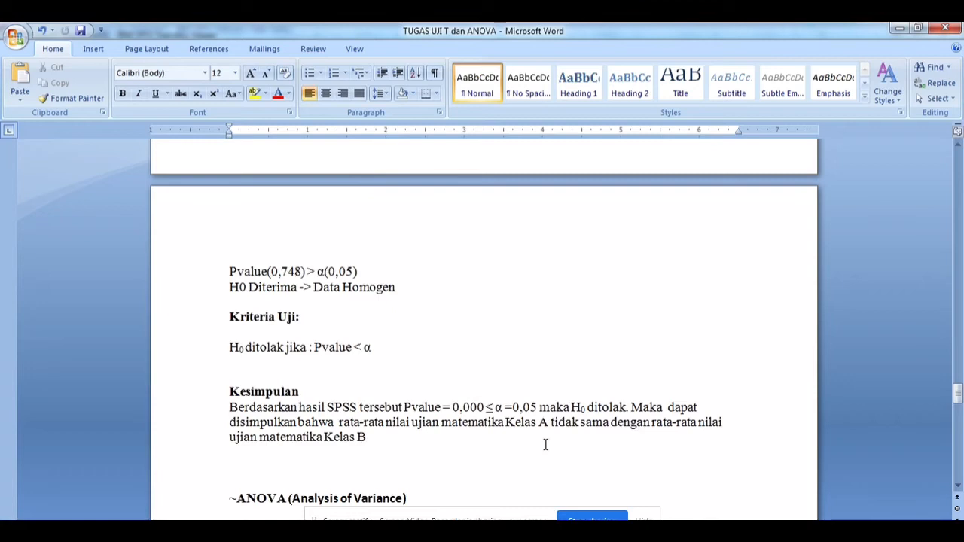
pyautogui.moveTo(961, 393); pyautogui.dragTo(962, 392)
pyautogui.moveTo(960, 394); pyautogui.dragTo(960, 398)
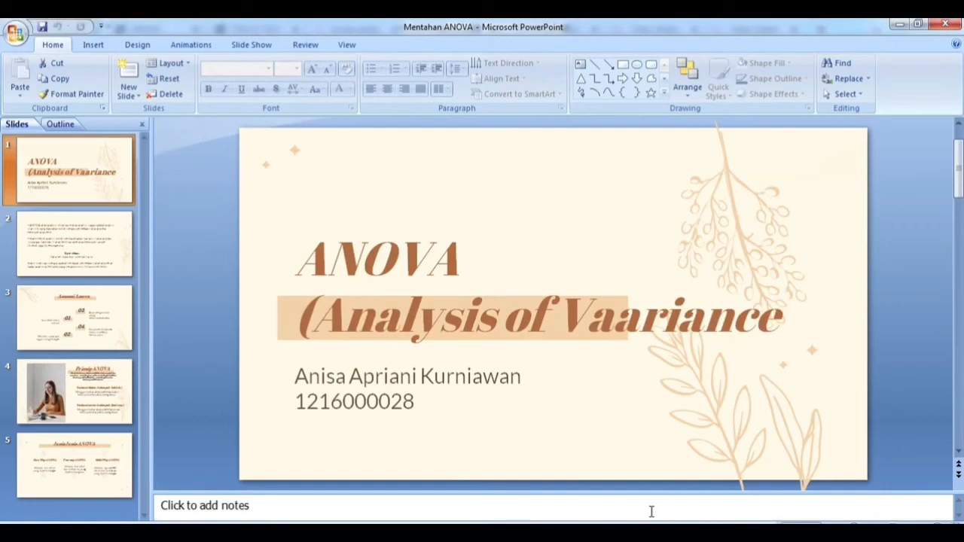
pyautogui.click(101, 239)
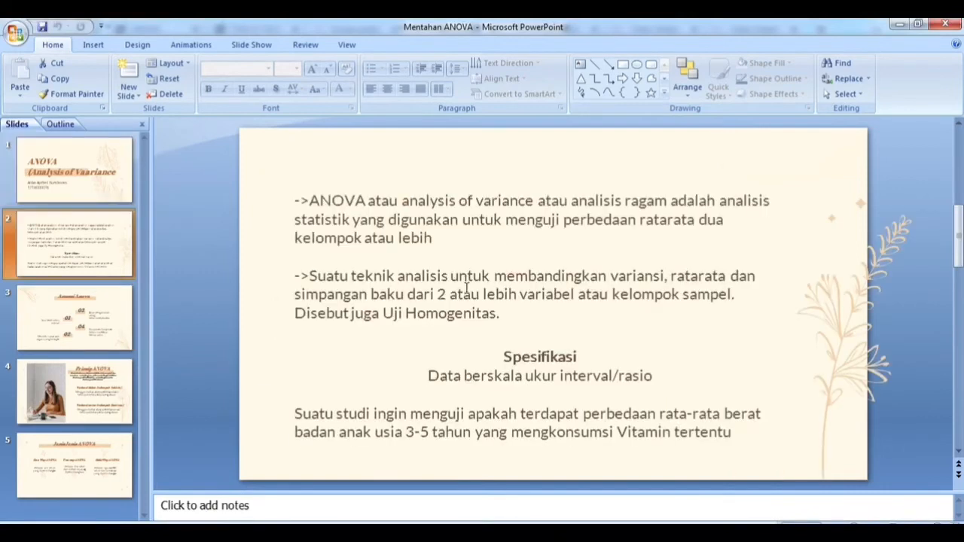
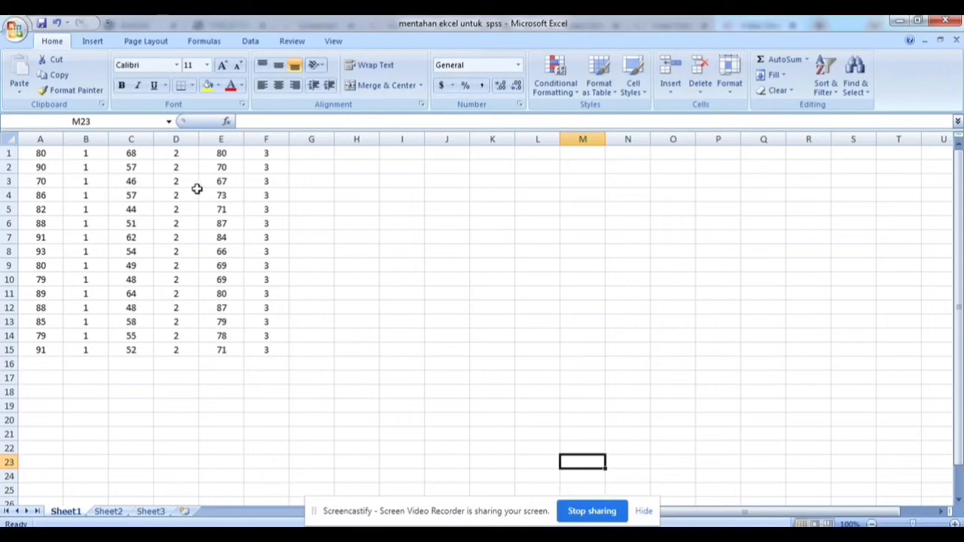
# - Check the class codes in columns B, D and F of the Excel sheet holding the raw exam scores
pyautogui.click(86, 152)
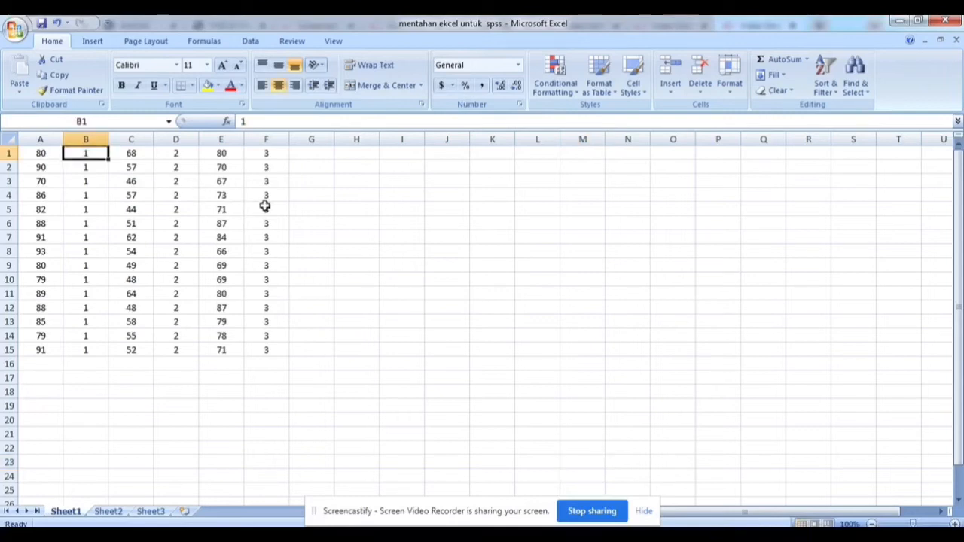
pyautogui.click(192, 164)
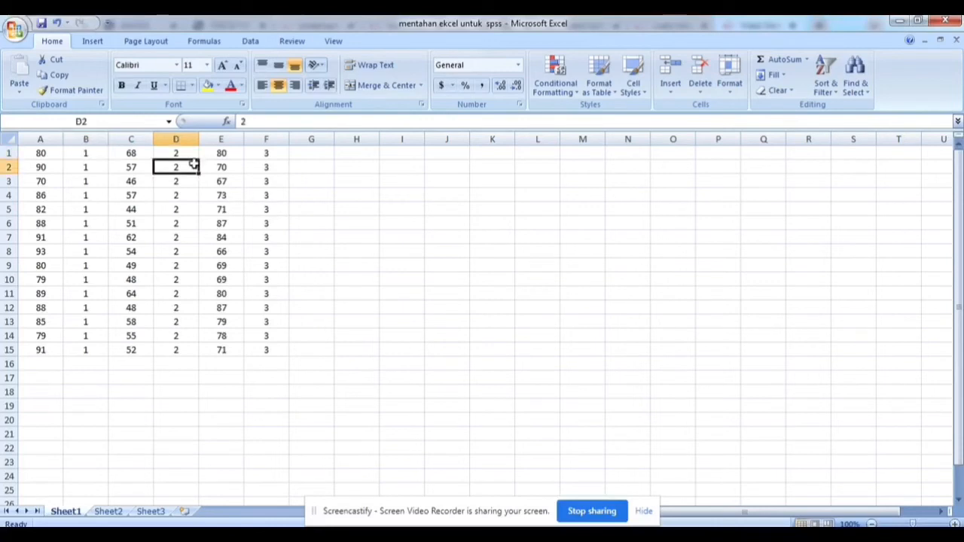
pyautogui.click(274, 155)
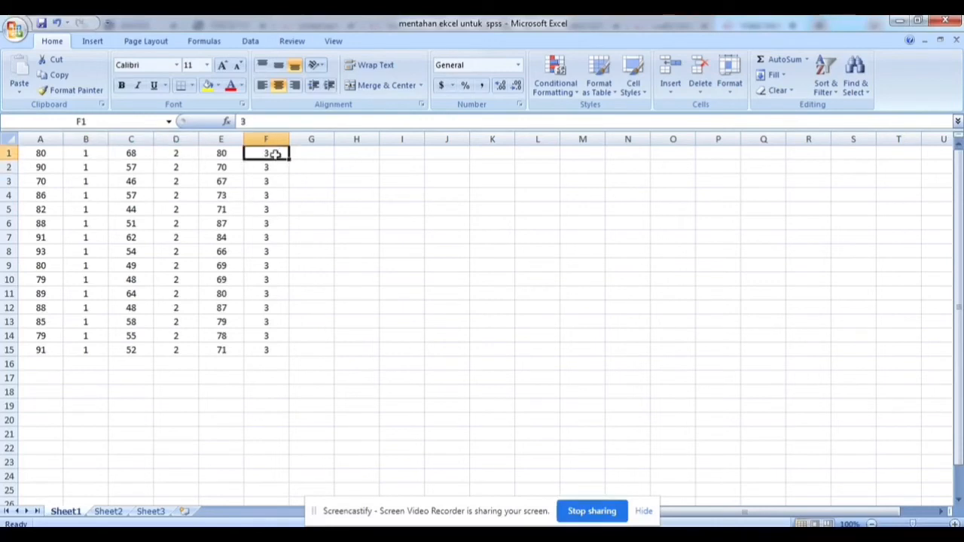
# - Copy the second class's scores and codes from C1:D15 and paste them below the first class, starting at A16
pyautogui.click(139, 154)
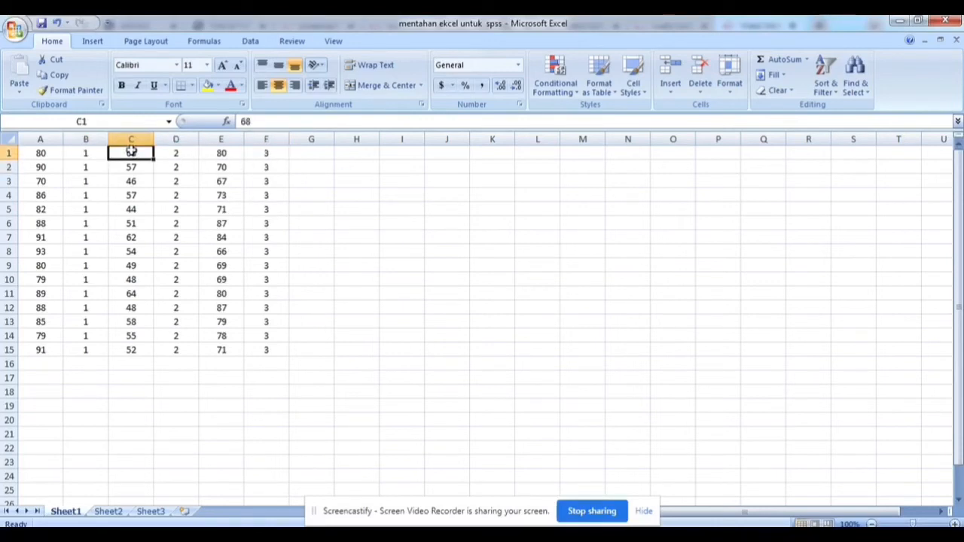
pyautogui.moveTo(131, 151); pyautogui.dragTo(173, 345)
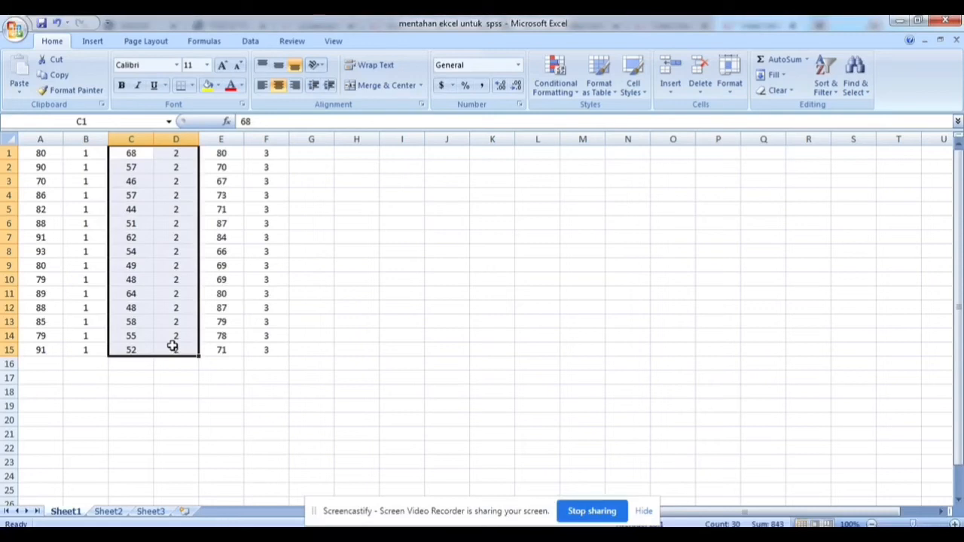
pyautogui.hotkey('ctrl', 'c')
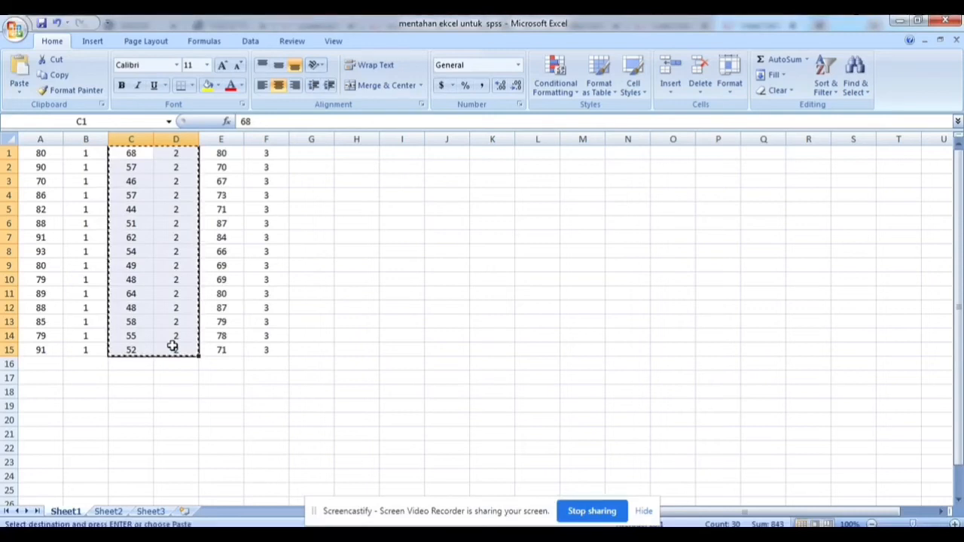
pyautogui.click(42, 362)
pyautogui.hotkey('ctrl', 'v')
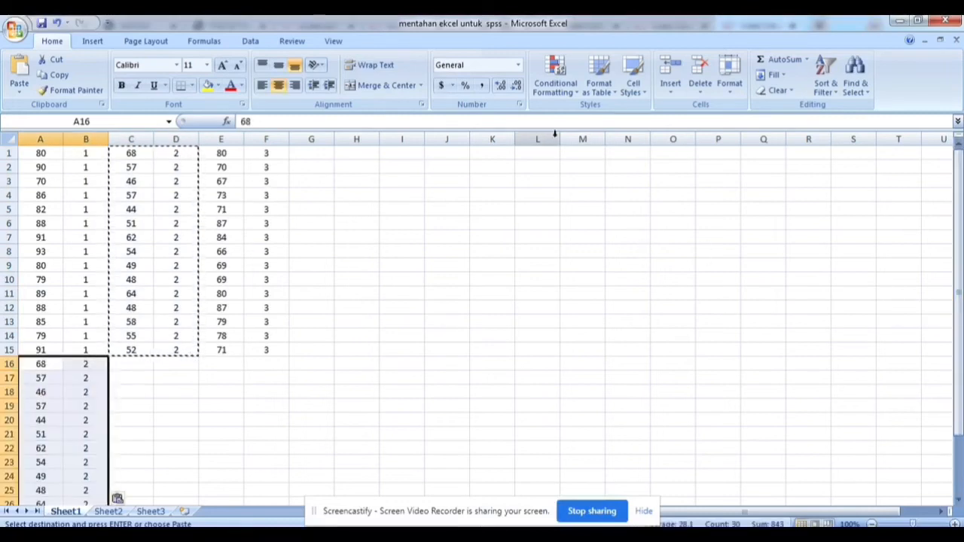
# - Copy the third class's scores and codes from E1:F15 and paste them below the second class, starting at A31
pyautogui.click(217, 153)
pyautogui.moveTo(217, 153); pyautogui.dragTo(269, 338)
pyautogui.hotkey('ctrl', 'c')
pyautogui.moveTo(959, 248); pyautogui.dragTo(959, 264)
pyautogui.click(55, 501)
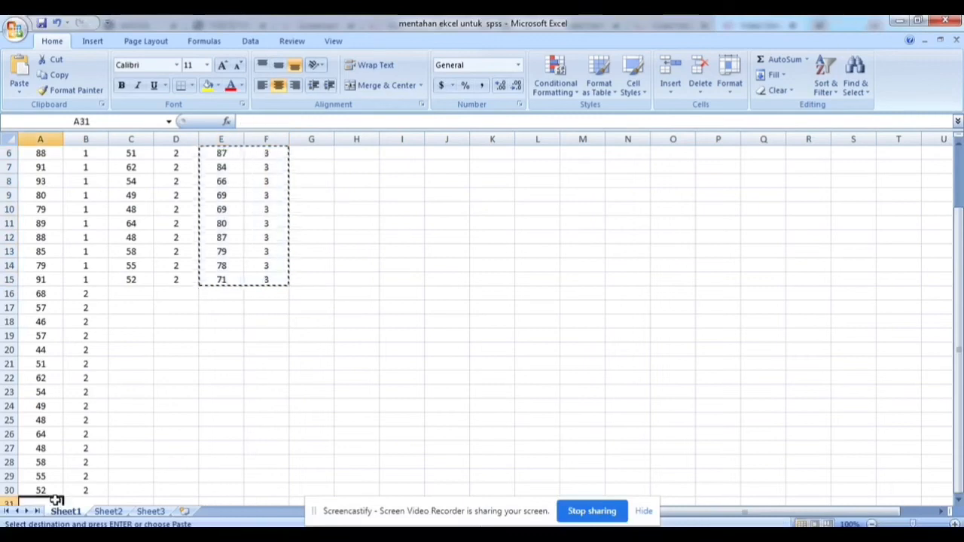
pyautogui.hotkey('ctrl', 'v')
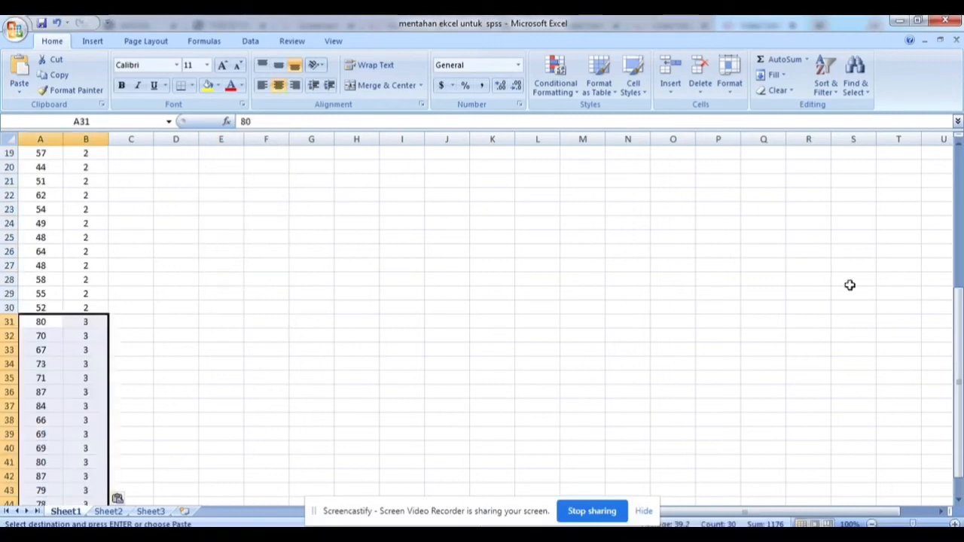
# - Delete the duplicated source cells C1:F16, shifting the remaining cells left
pyautogui.moveTo(960, 281); pyautogui.dragTo(961, 260)
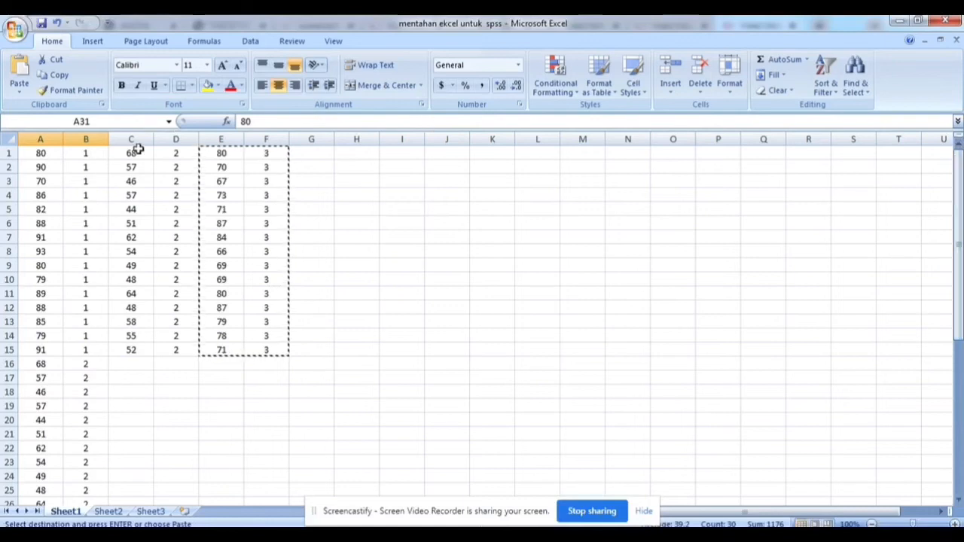
pyautogui.click(134, 152)
pyautogui.moveTo(134, 151); pyautogui.dragTo(276, 357)
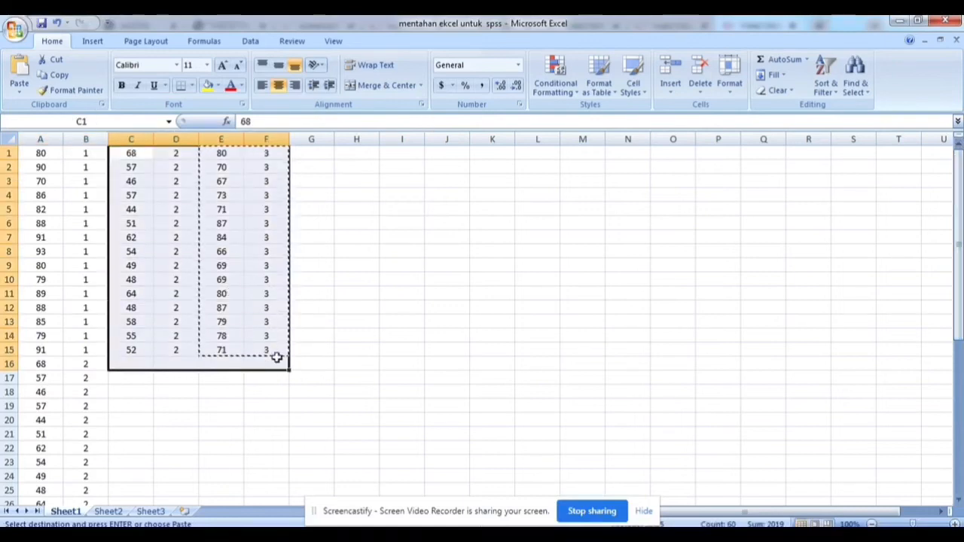
pyautogui.rightClick(265, 325)
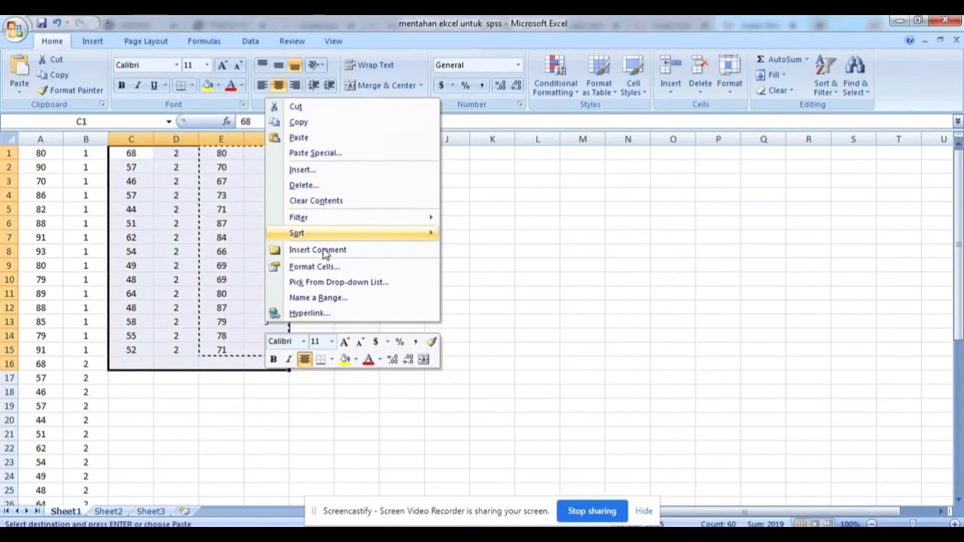
pyautogui.click(305, 185)
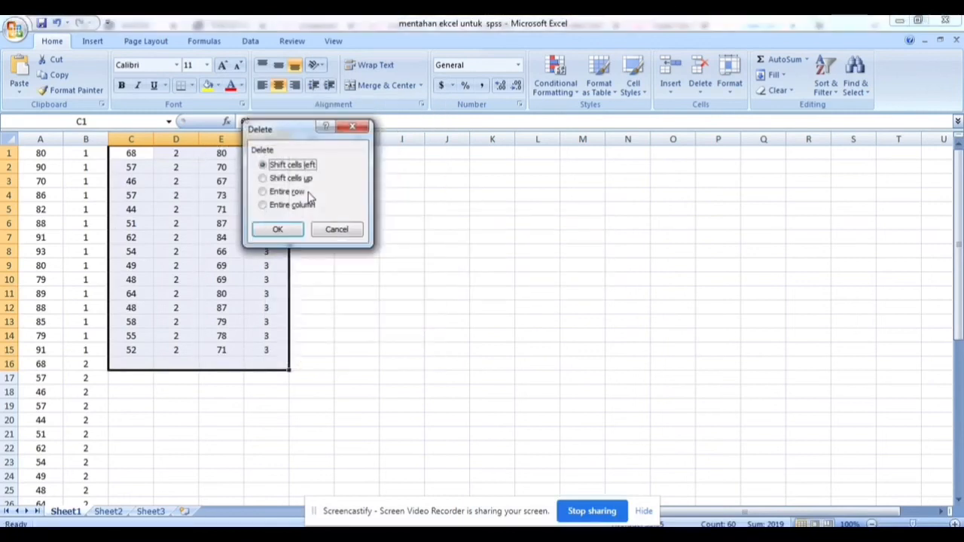
pyautogui.click(278, 230)
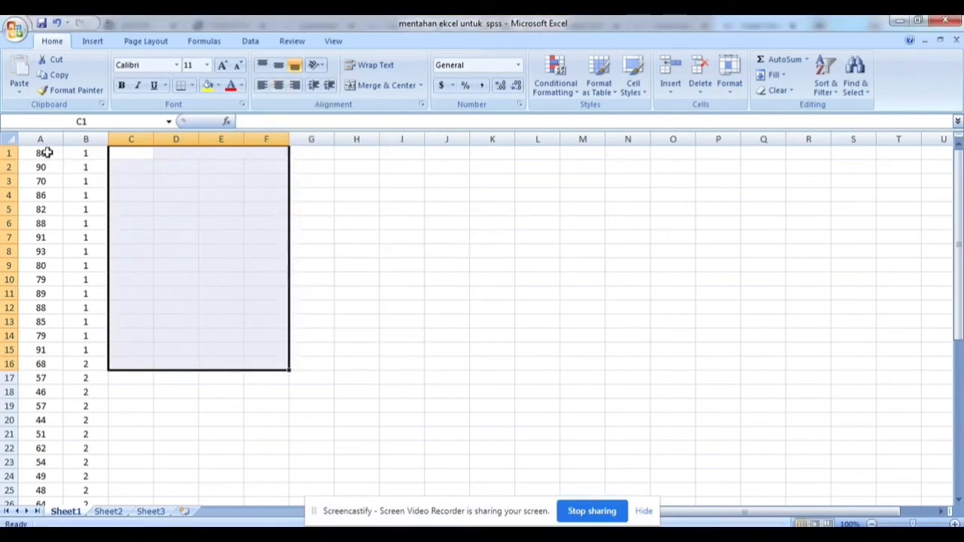
# - Copy the stacked data in A1:B45 and switch to the empty Untitled1 dataset in the SPSS Data Editor
pyautogui.moveTo(47, 153); pyautogui.dragTo(85, 474)
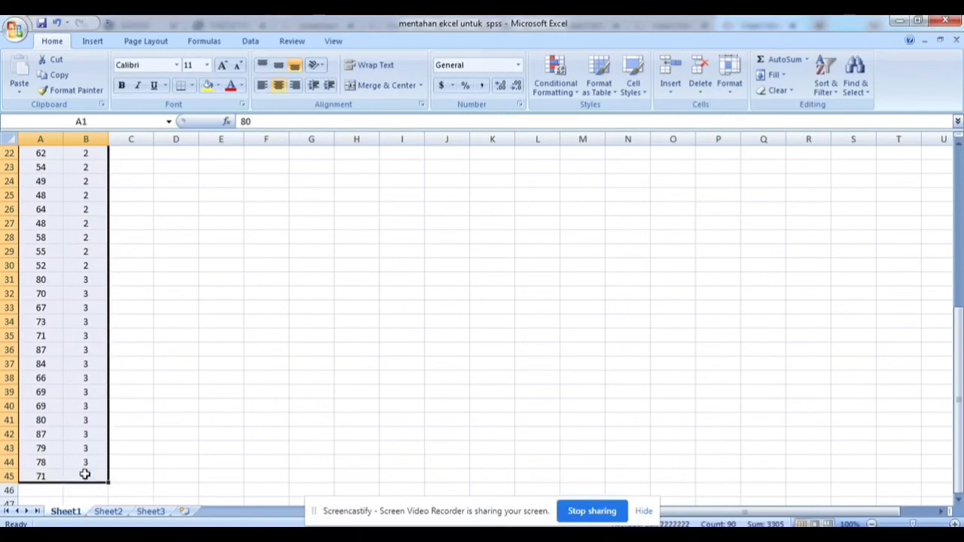
pyautogui.hotkey('ctrl', 'c')
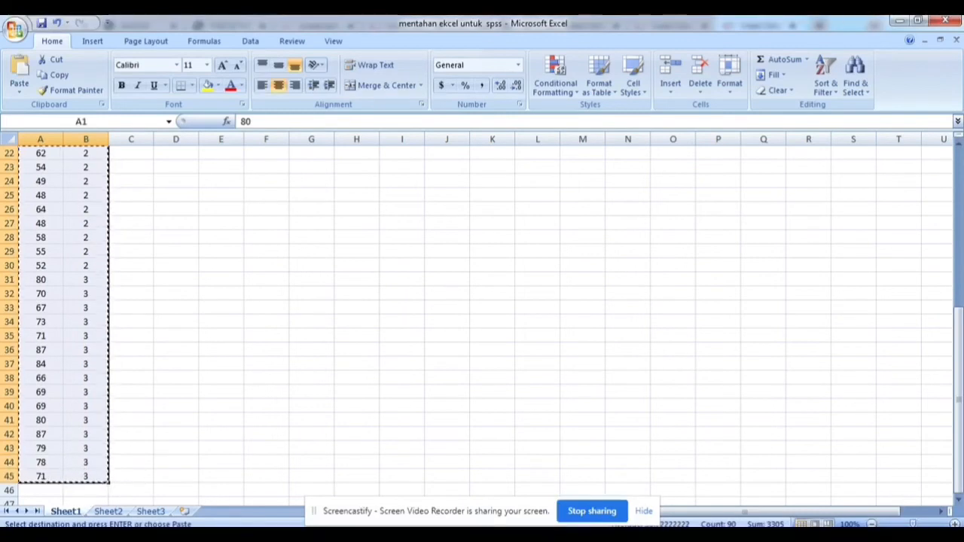
pyautogui.click(276, 537)
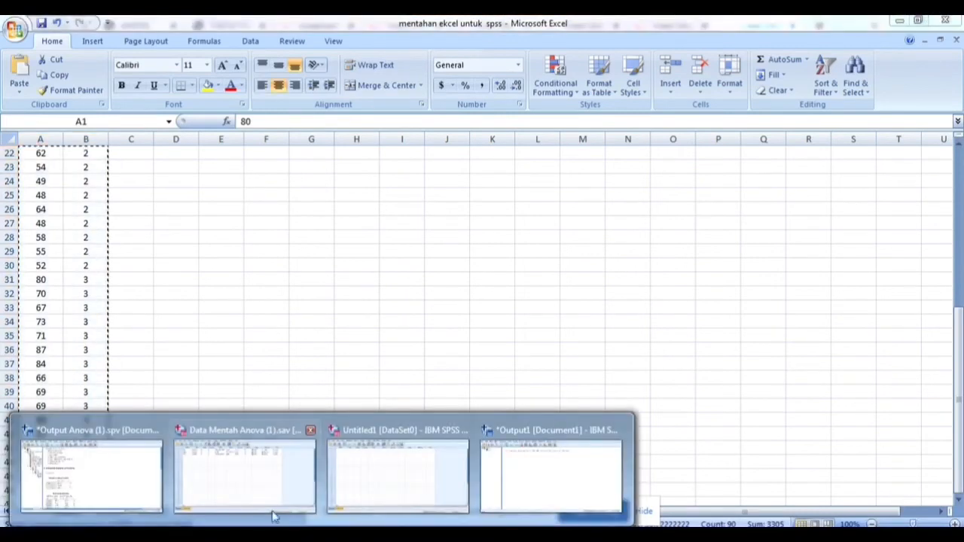
pyautogui.moveTo(267, 503)
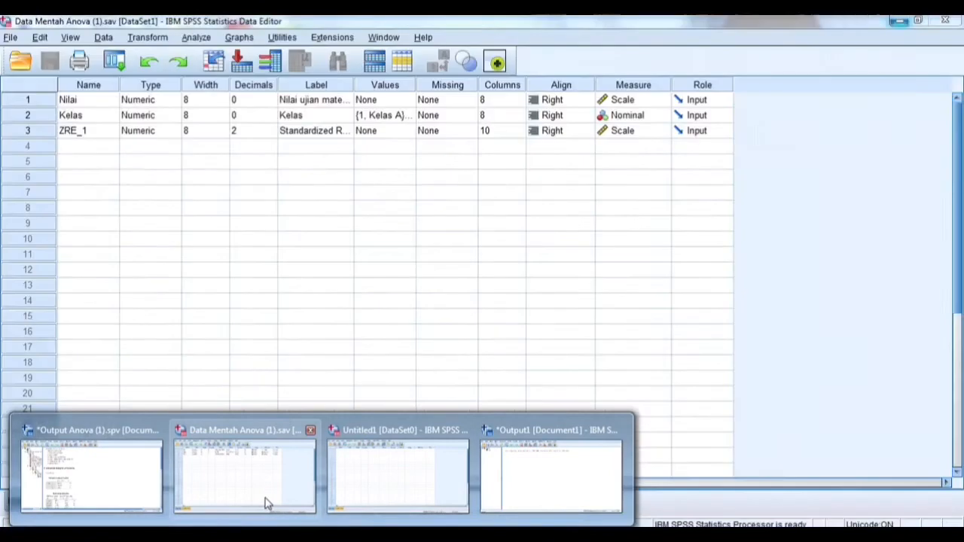
pyautogui.click(392, 485)
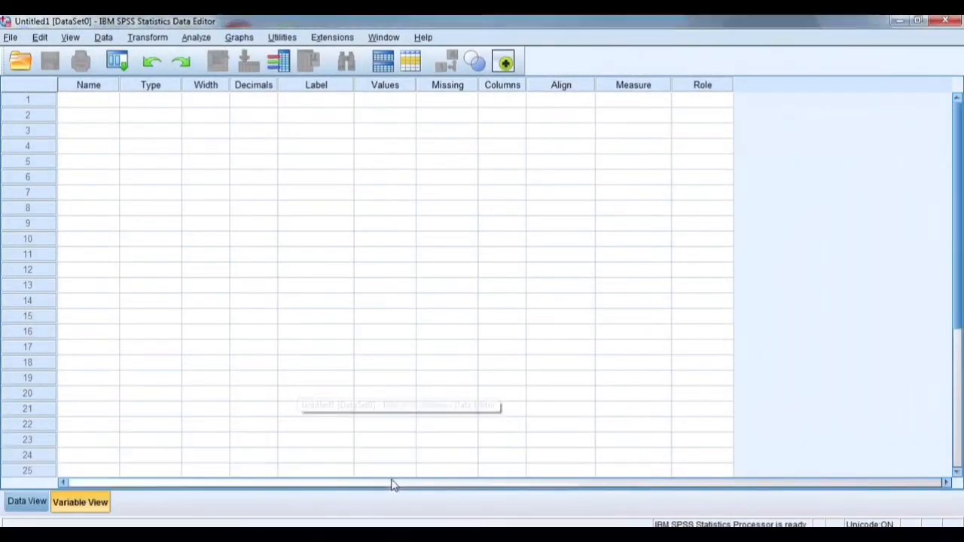
pyautogui.click(84, 95)
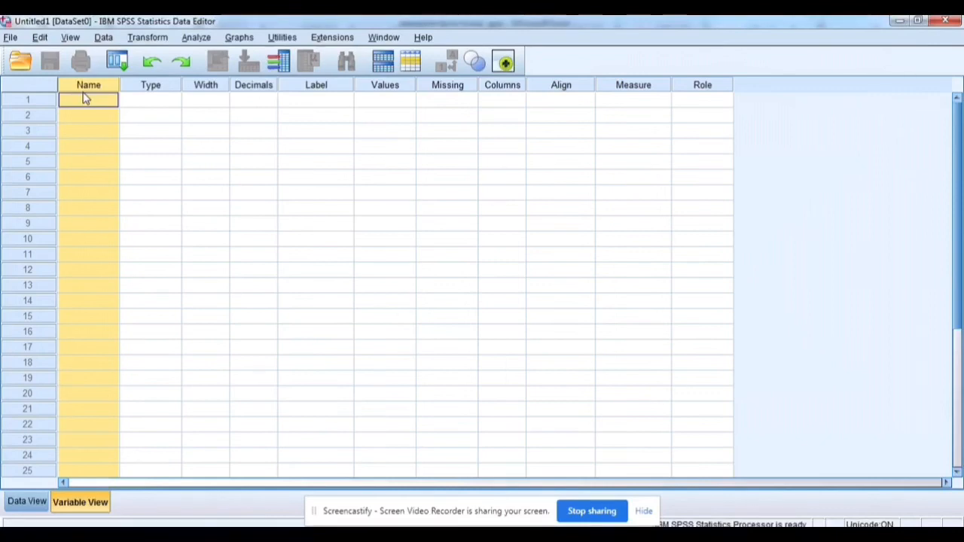
pyautogui.doubleClick(93, 101)
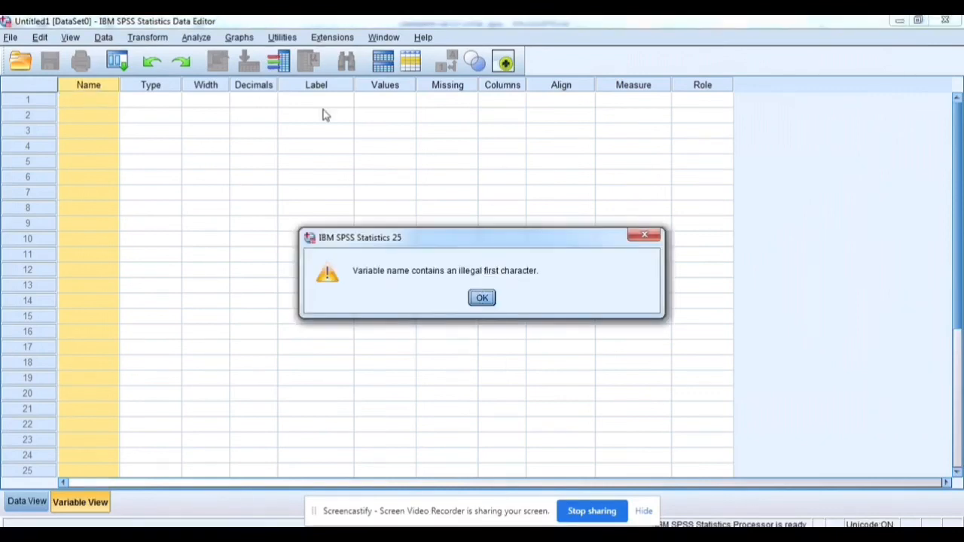
pyautogui.click(482, 298)
# - Paste the copied scores and class codes into the empty dataset's data grid, starting at row 1 of the first column
pyautogui.click(38, 505)
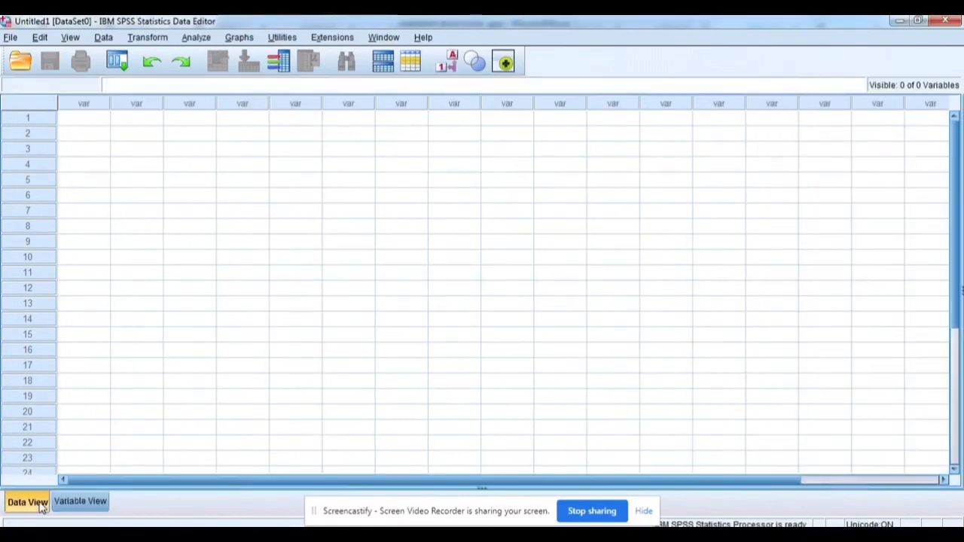
pyautogui.click(85, 120)
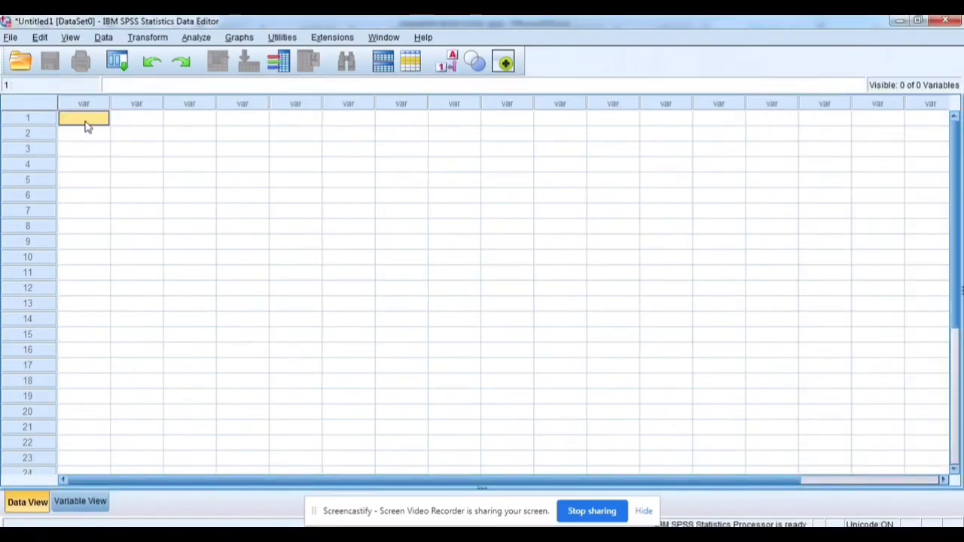
pyautogui.hotkey('ctrl', 'v')
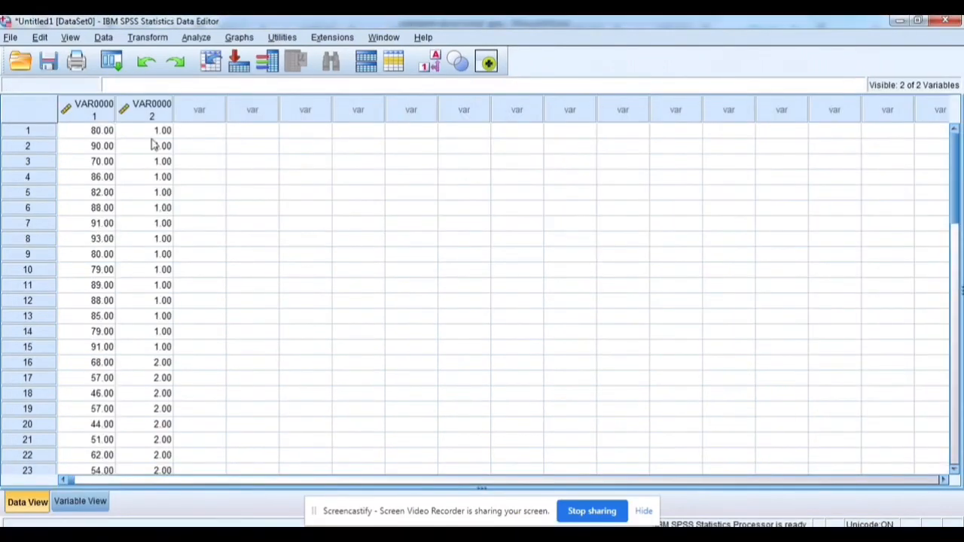
# - Try to rename the first variable as Nilai in the variable definitions
pyautogui.click(81, 502)
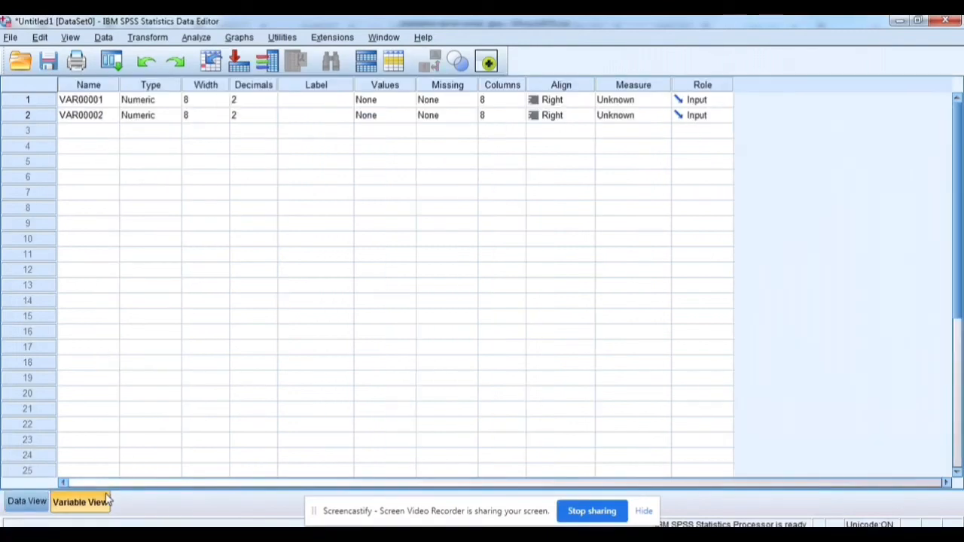
pyautogui.click(74, 103)
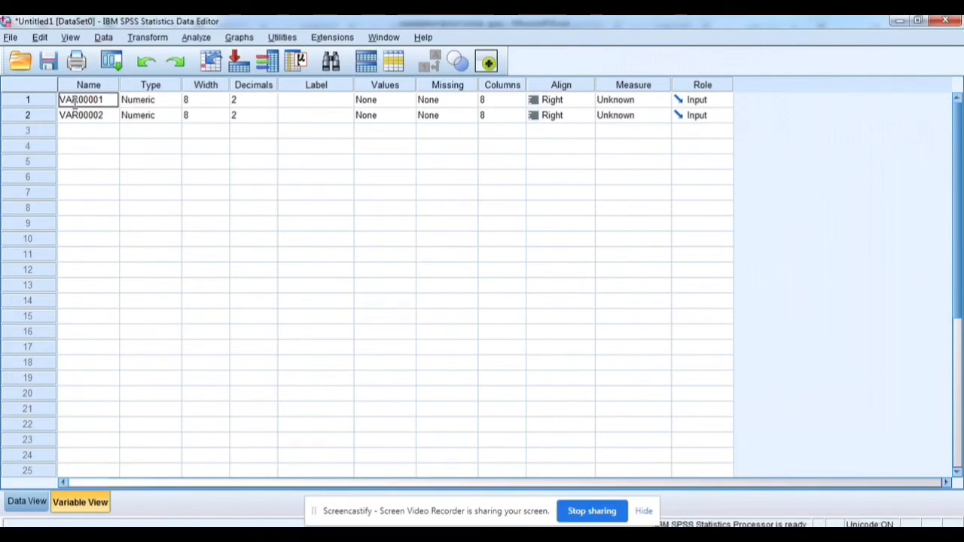
pyautogui.write('Nilai')
pyautogui.click(88, 114)
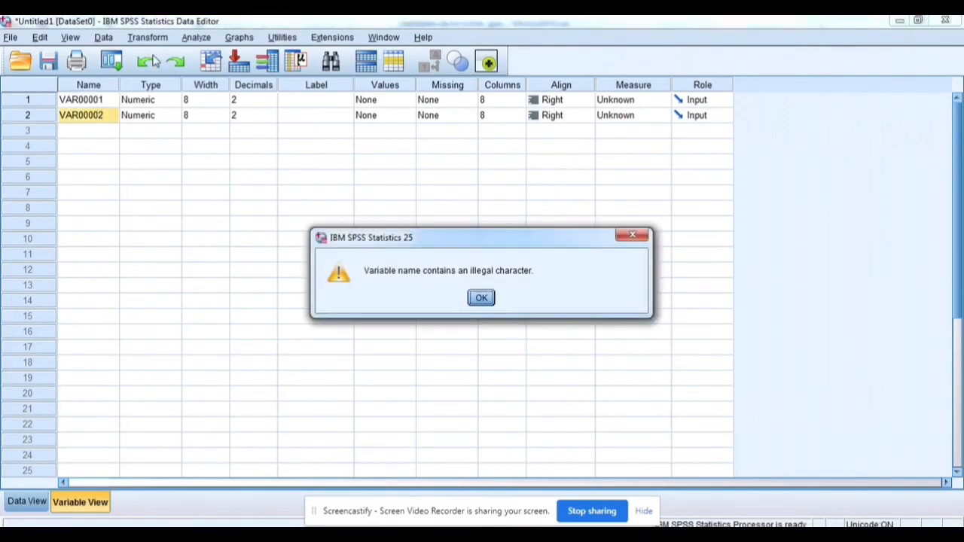
pyautogui.click(482, 298)
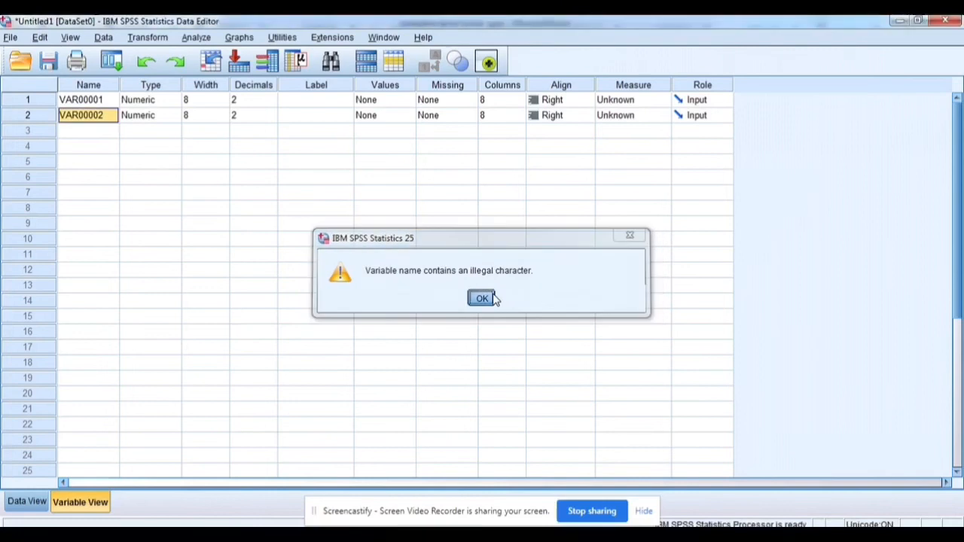
# - Rename the first variable as Nilai and the second variable as Kelas in the variable definitions
pyautogui.click(108, 102)
pyautogui.press('BackSpace')
pyautogui.write('Nilai')
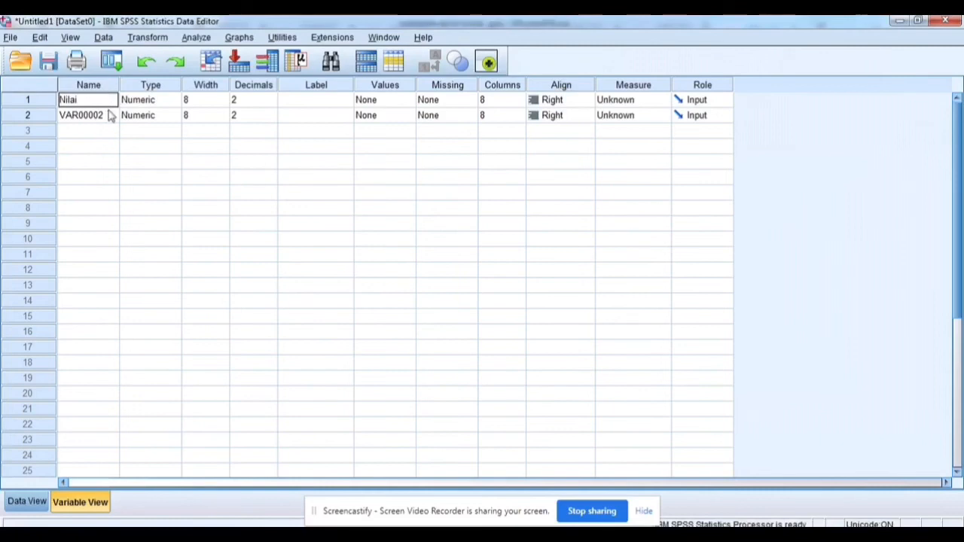
pyautogui.click(110, 114)
pyautogui.press('BackSpace')
pyautogui.write('Kelas')
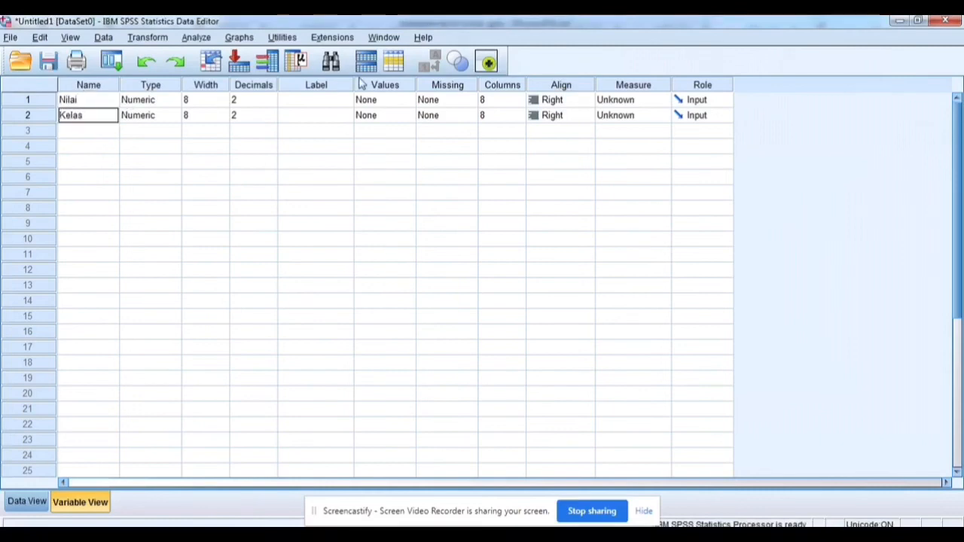
# - Label the Nilai variable "Nilai Matematika" and the Kelas variable "Kelas"
pyautogui.click(307, 100)
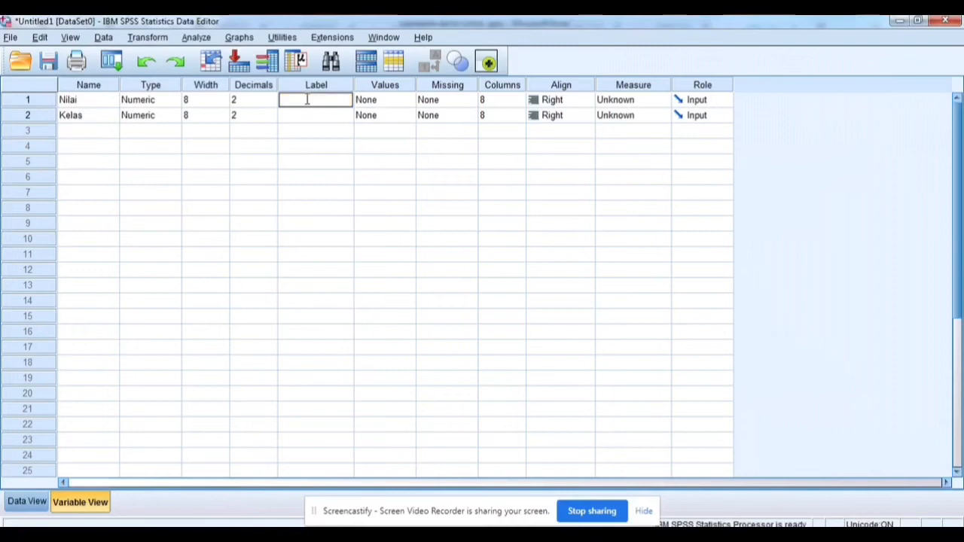
pyautogui.write('Nilai Matemat')
pyautogui.click(320, 117)
pyautogui.click(320, 115)
pyautogui.write('Kelas')
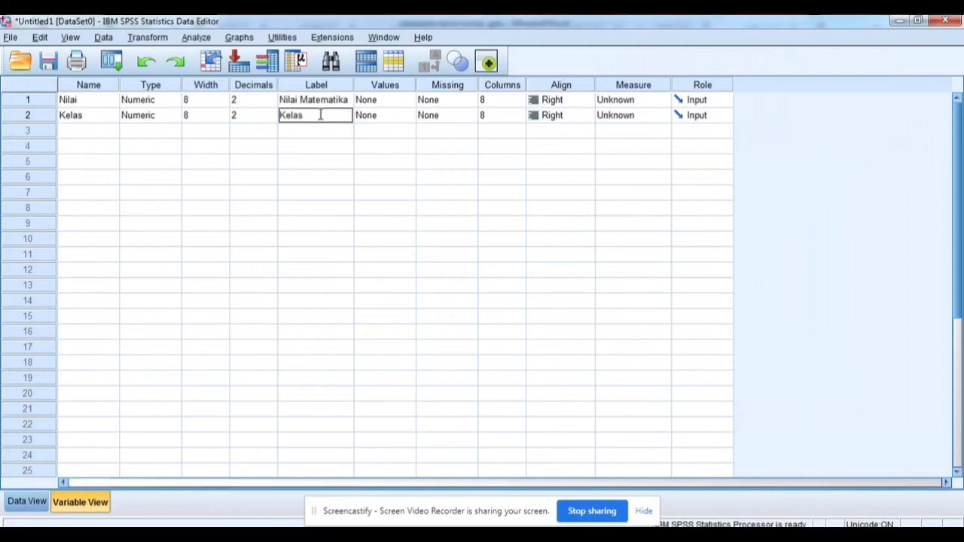
# - Define the value labels of the Kelas variable as 1 = Kelas A, 2 = Kelas B and 3 = Kelas C
pyautogui.click(405, 118)
pyautogui.click(408, 119)
pyautogui.write('1')
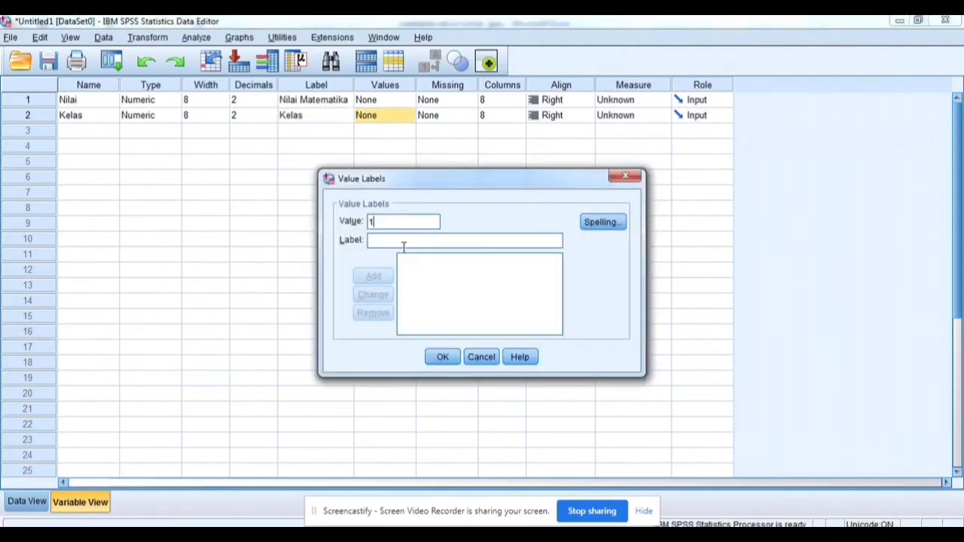
pyautogui.write('.00 = "Kelas')
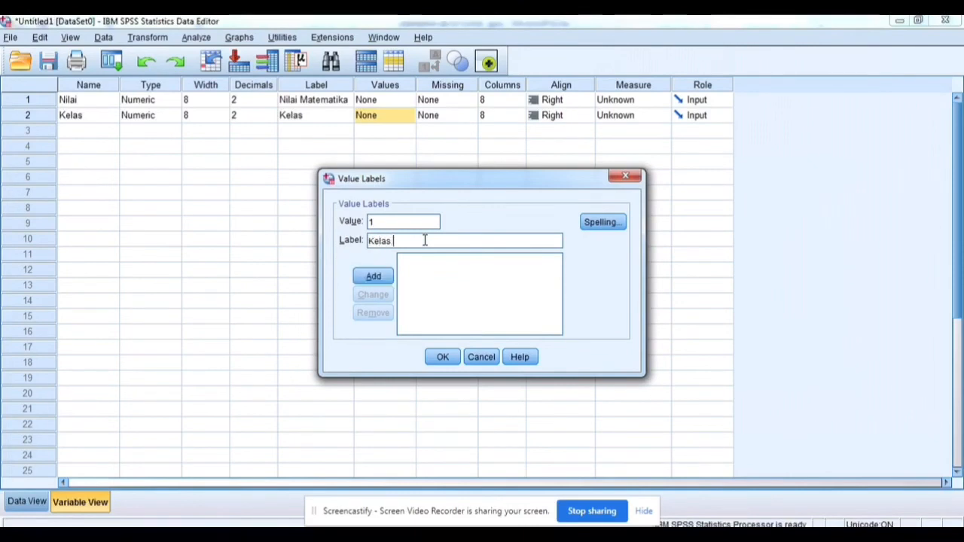
pyautogui.write(' A')
pyautogui.press('Return')
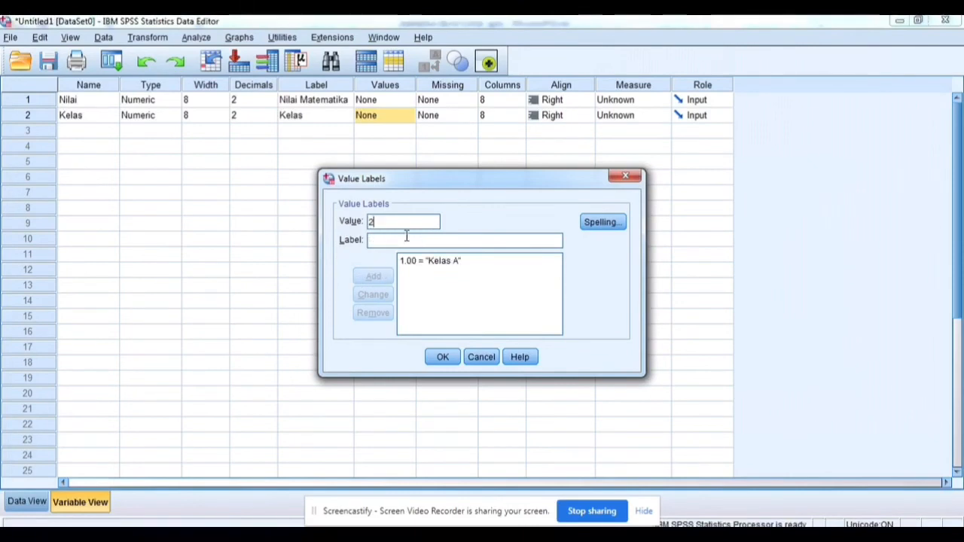
pyautogui.click(410, 240)
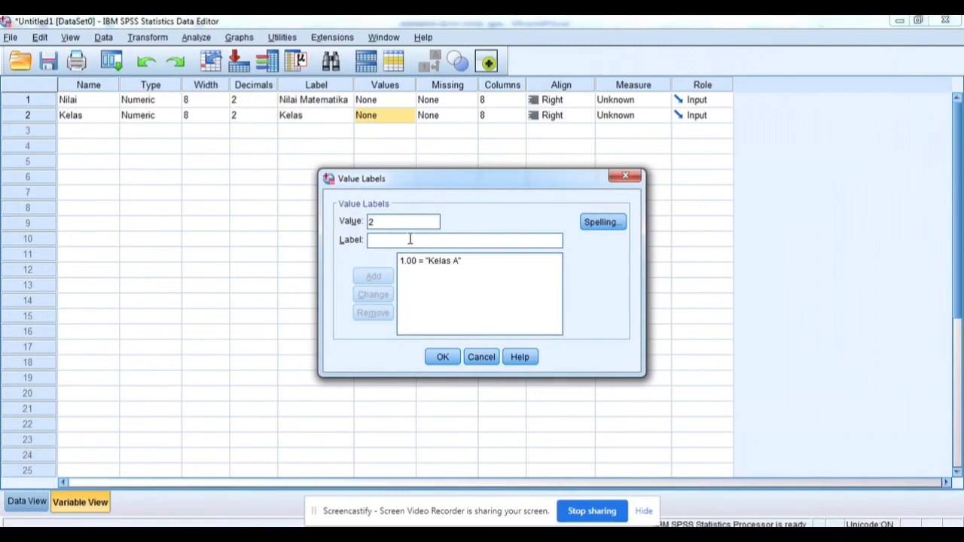
pyautogui.write('Kelas B')
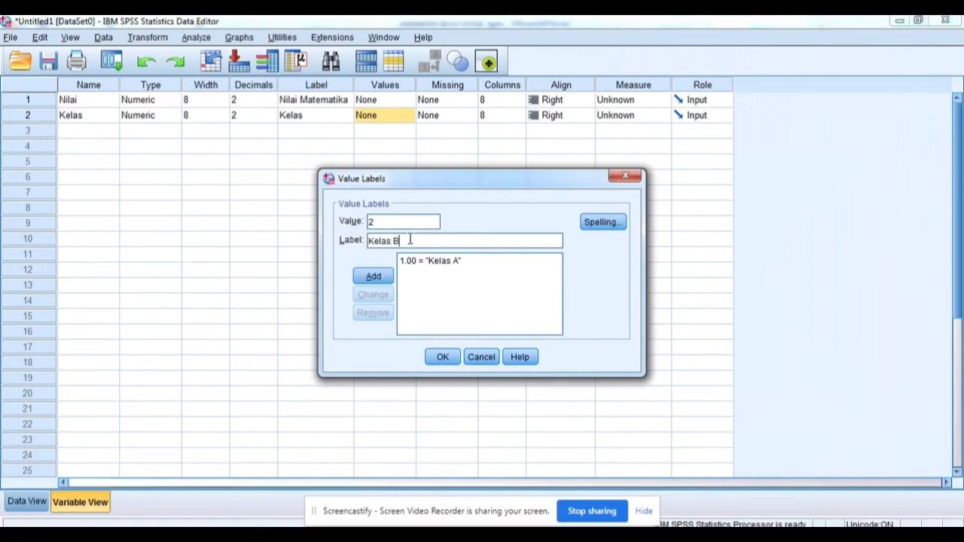
pyautogui.press('Return')
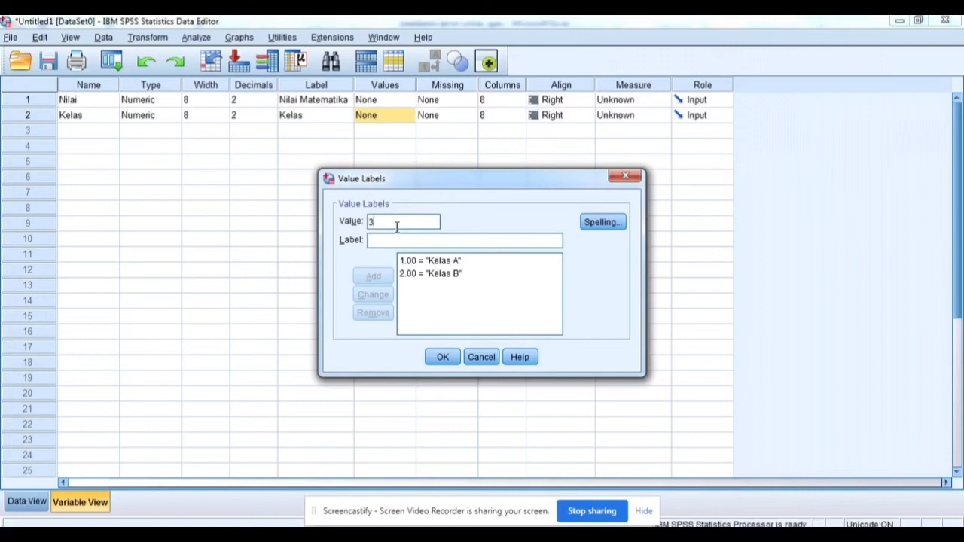
pyautogui.write('Kelas C')
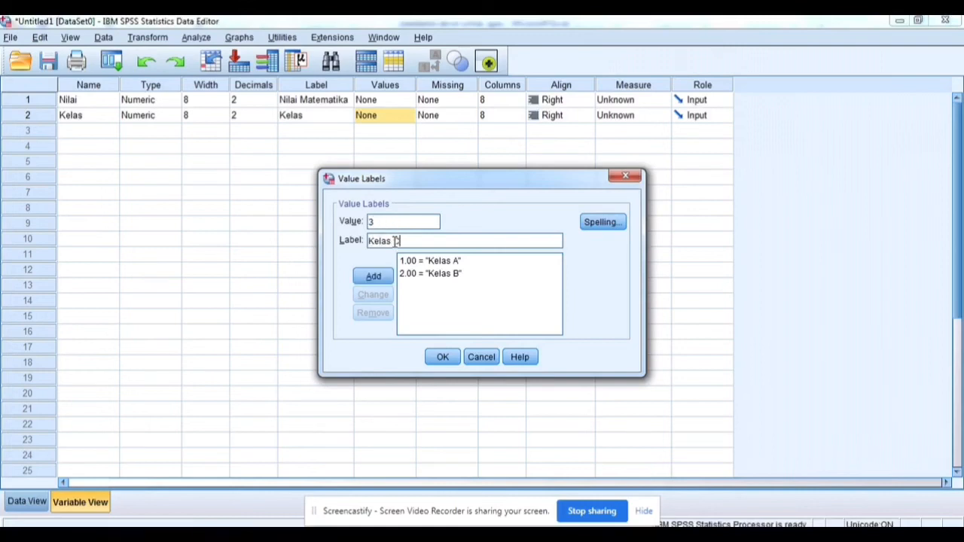
pyautogui.press('Return')
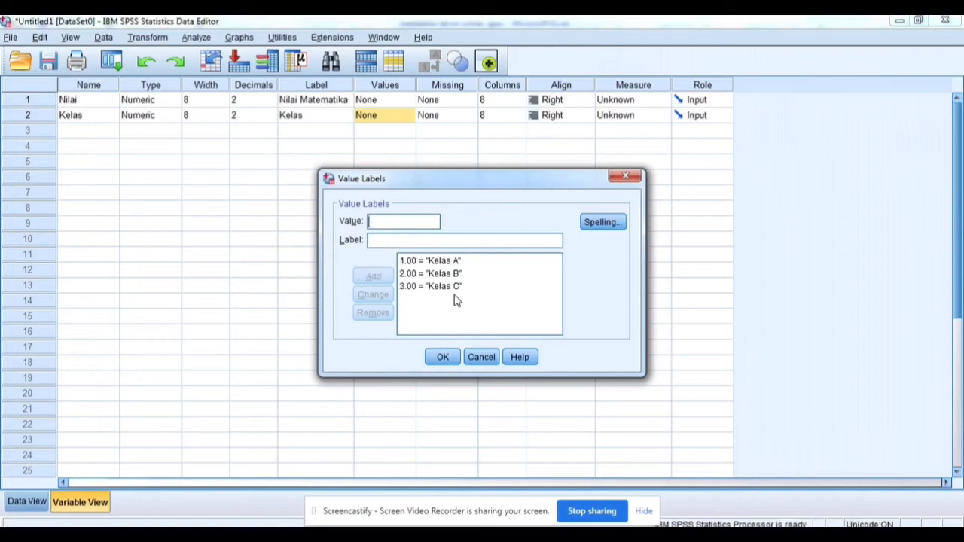
pyautogui.click(443, 358)
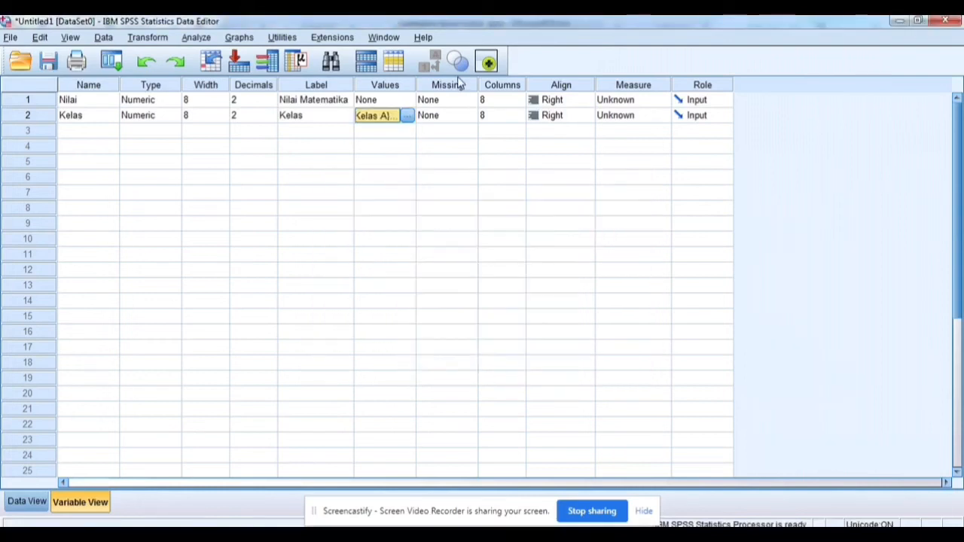
# - Set the measurement level of Nilai to Scale and of Kelas to Nominal
pyautogui.click(648, 103)
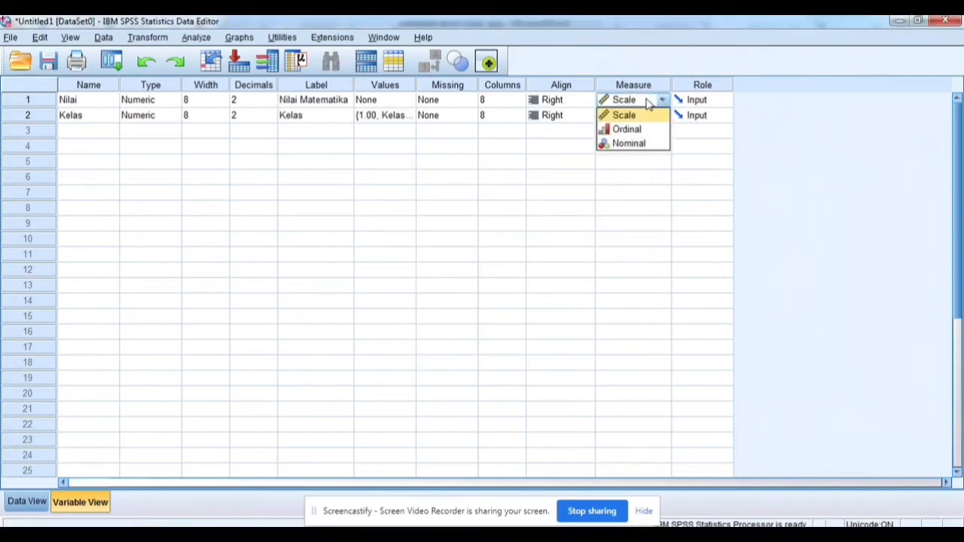
pyautogui.click(653, 115)
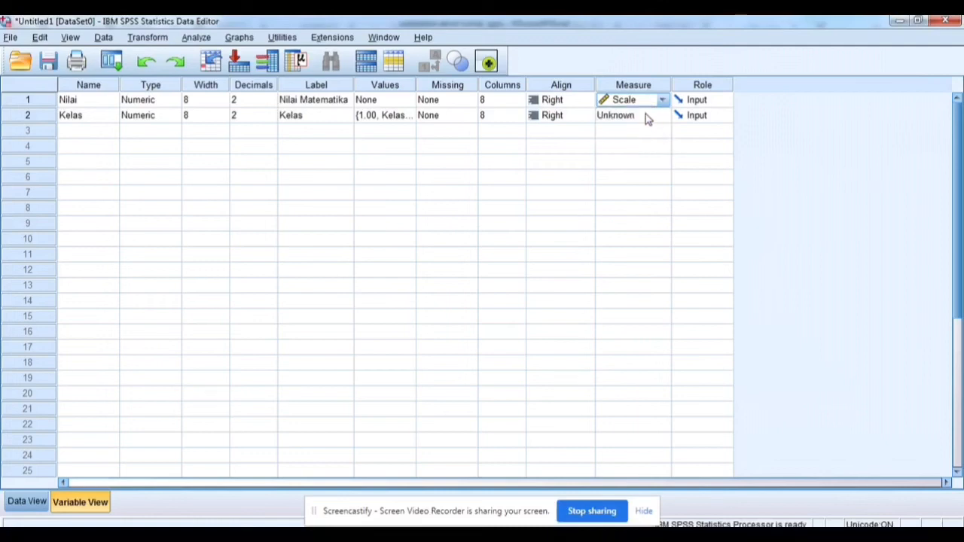
pyautogui.click(651, 117)
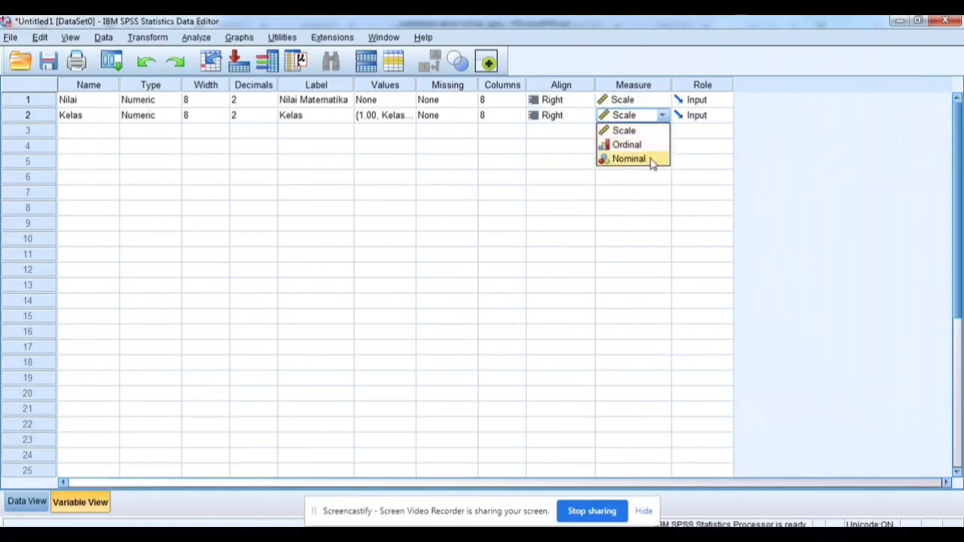
pyautogui.click(651, 159)
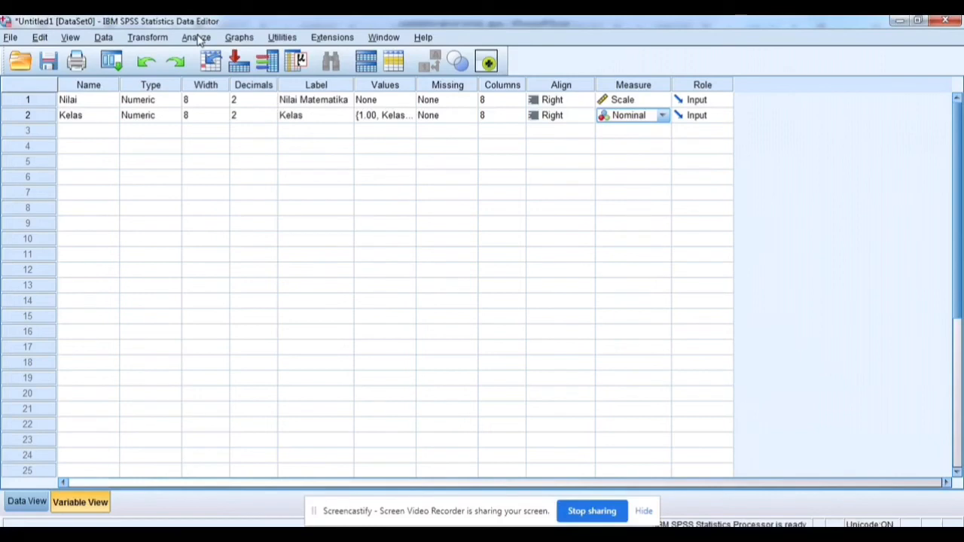
# - Set up a univariate General Linear Model with Nilai Matematika as dependent variable and Kelas as fixed factor
pyautogui.click(196, 38)
pyautogui.moveTo(268, 134)
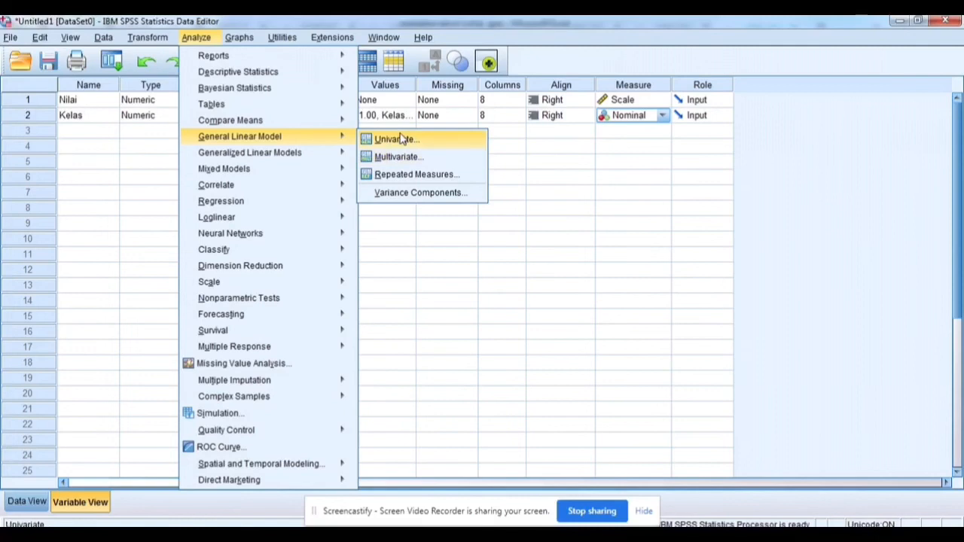
pyautogui.click(404, 139)
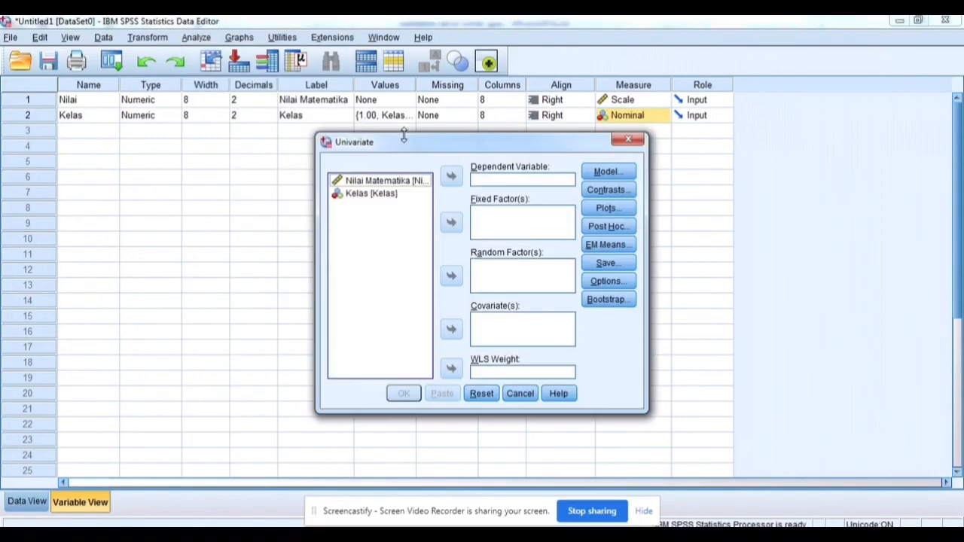
pyautogui.click(387, 183)
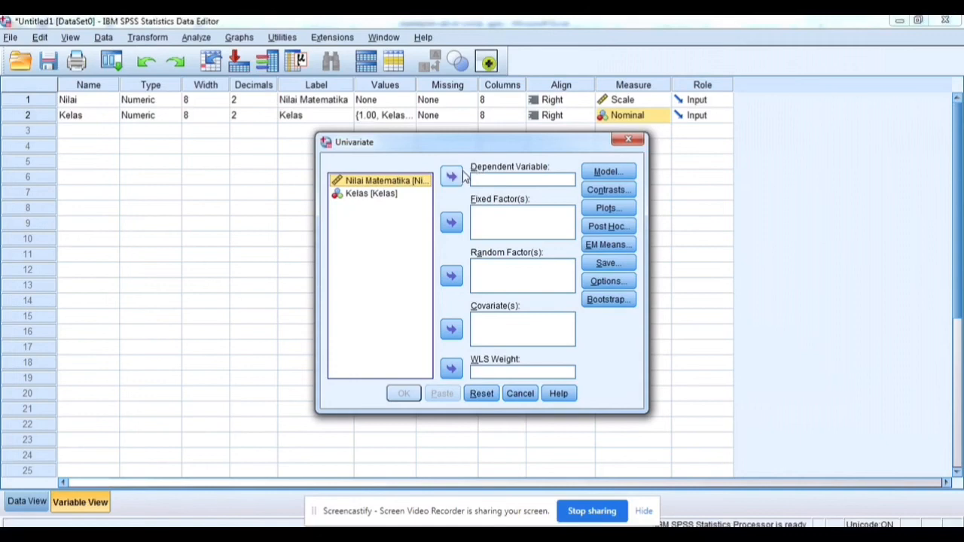
pyautogui.click(452, 176)
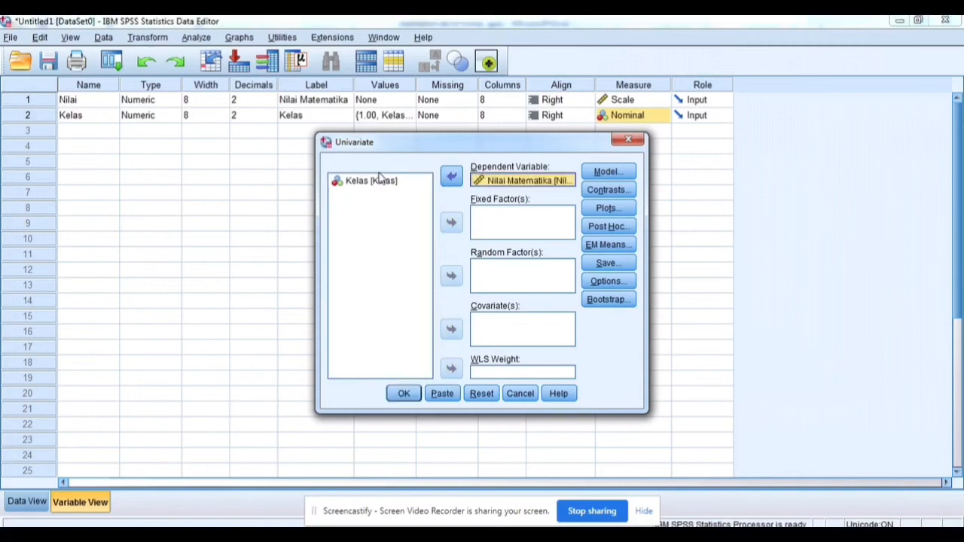
pyautogui.click(376, 183)
pyautogui.click(451, 223)
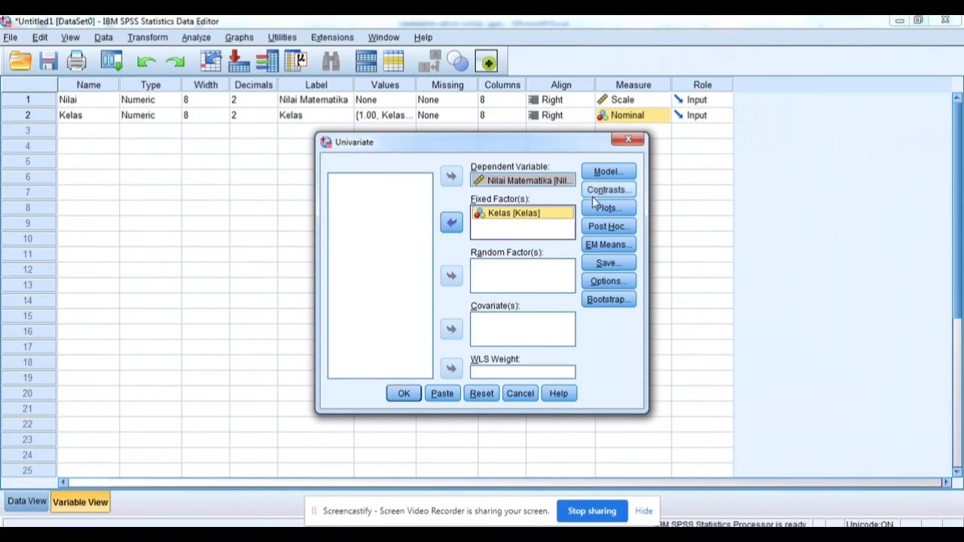
# - Set the univariate analysis to save only the standardized residuals, leaving coefficient statistics off
pyautogui.click(612, 263)
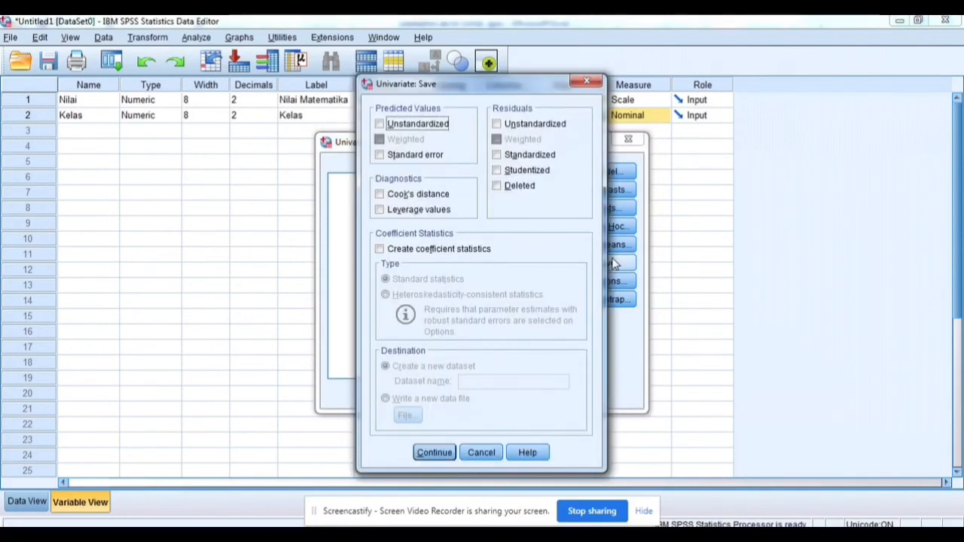
pyautogui.click(381, 250)
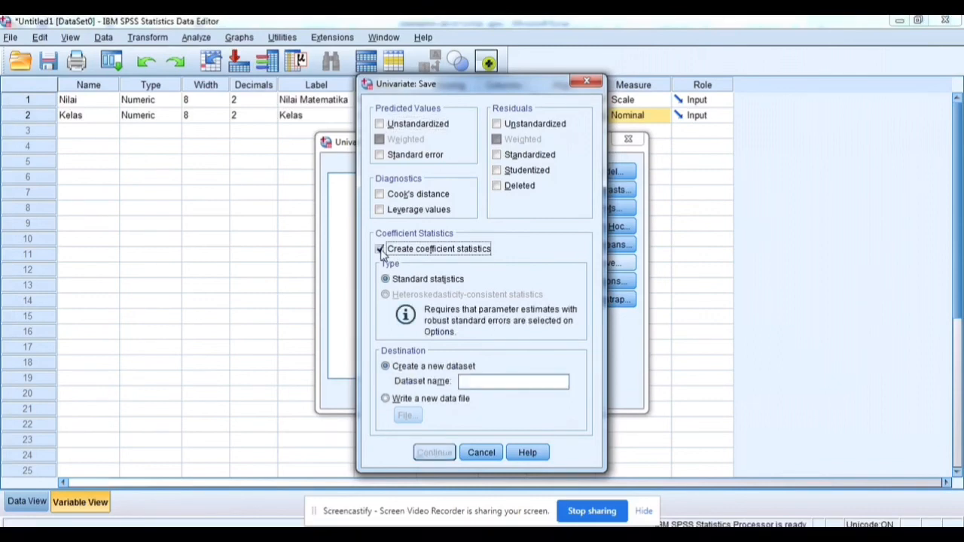
pyautogui.click(381, 249)
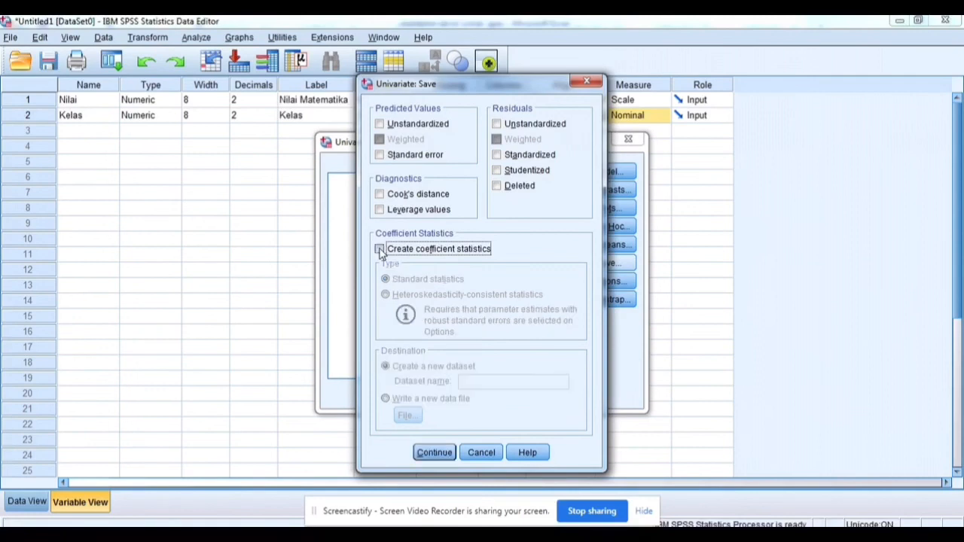
pyautogui.click(498, 155)
pyautogui.click(498, 154)
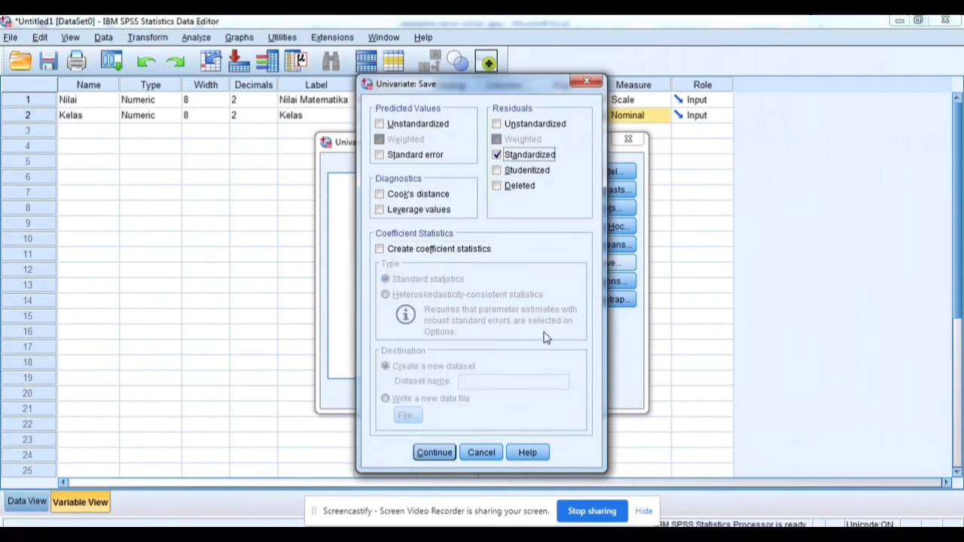
pyautogui.click(450, 454)
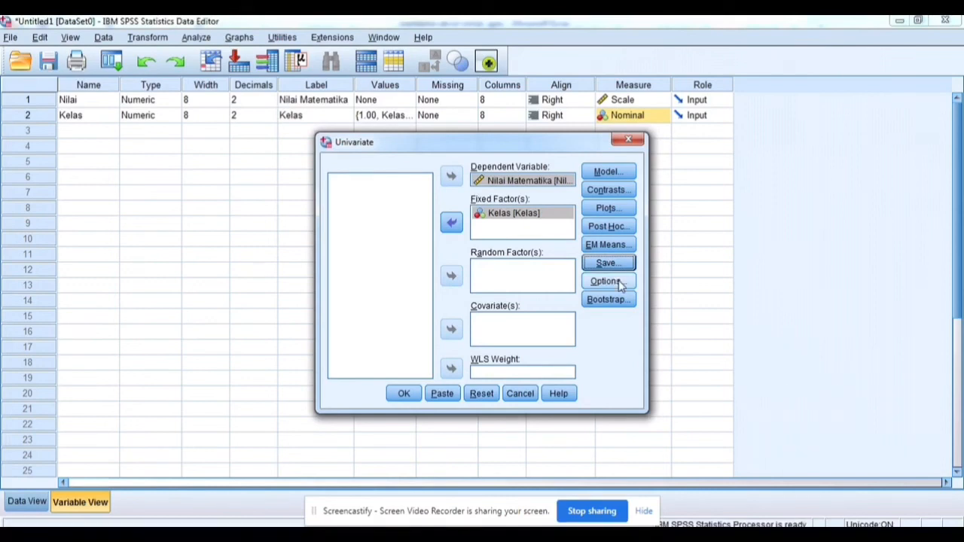
# - Request a Duncan post hoc test for the Kelas factor
pyautogui.click(607, 226)
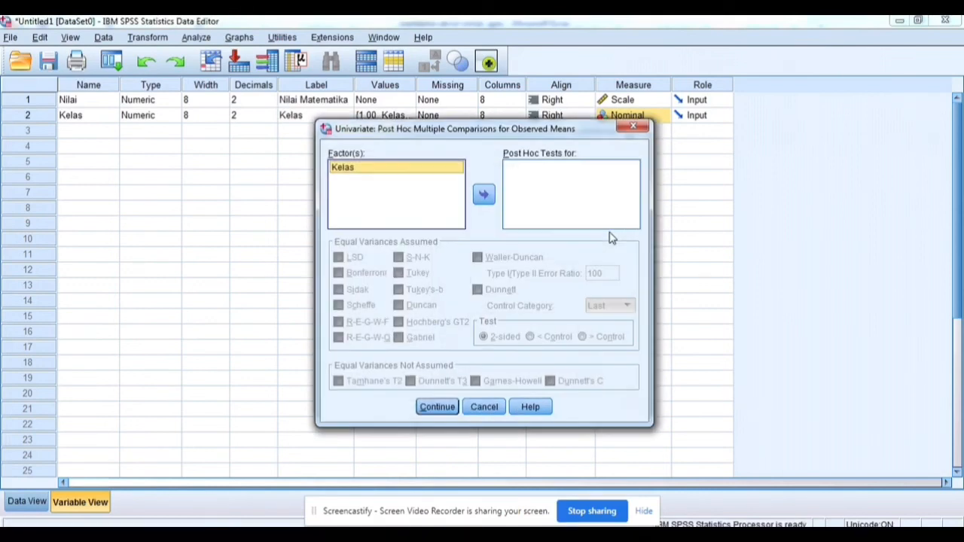
pyautogui.click(485, 196)
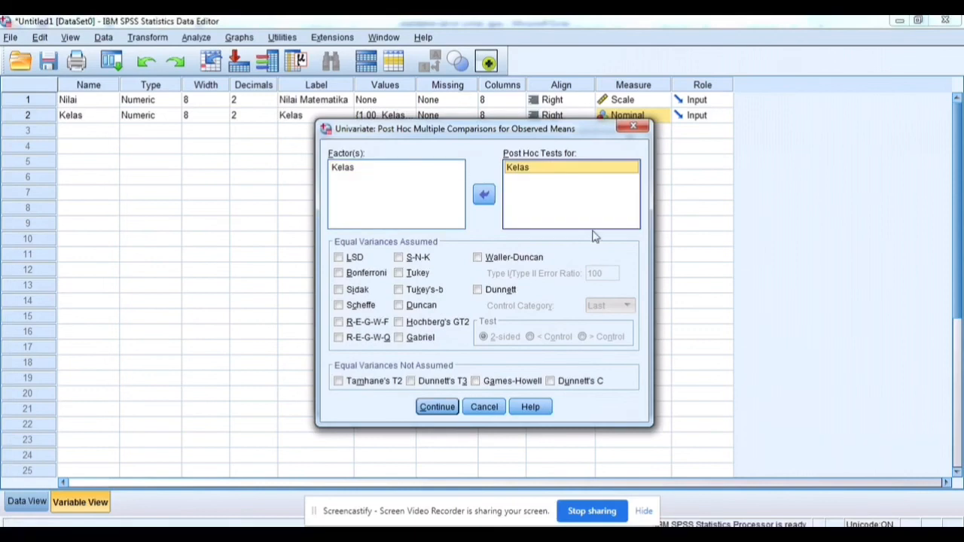
pyautogui.click(400, 305)
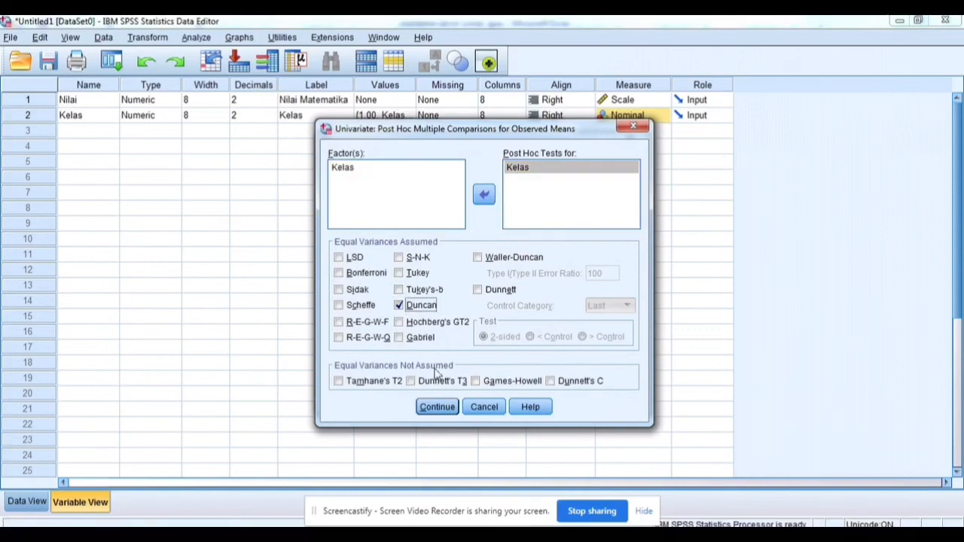
pyautogui.click(446, 407)
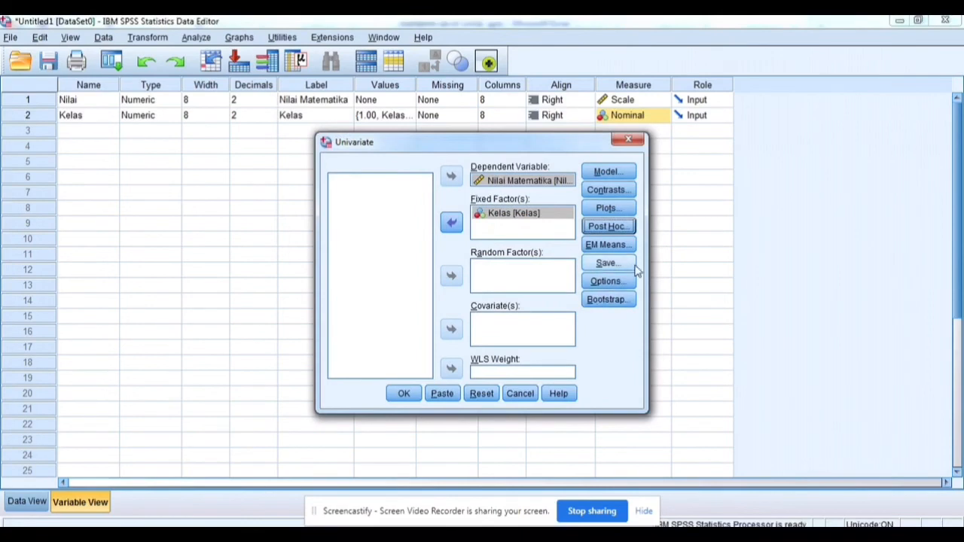
# - Include descriptive statistics and homogeneity tests in the univariate analysis and run it
pyautogui.click(606, 282)
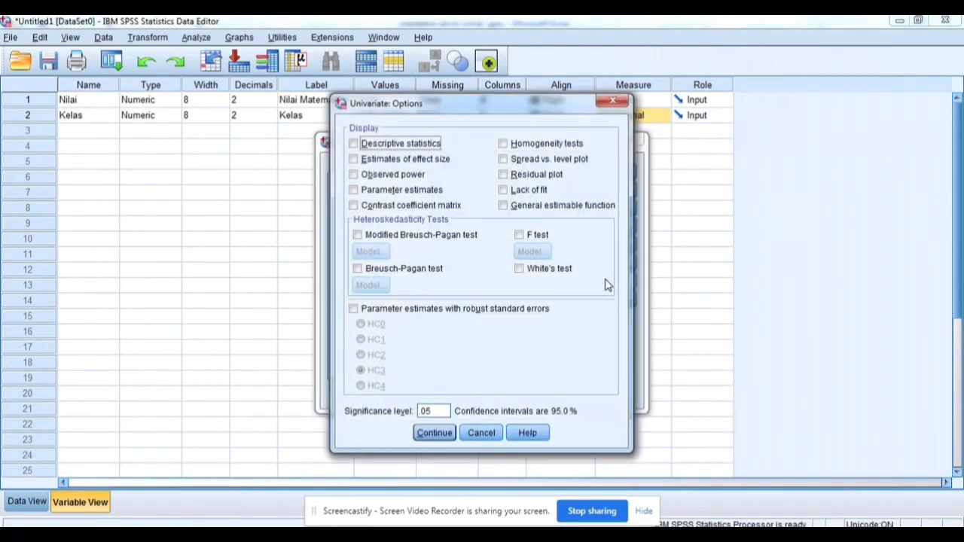
pyautogui.click(354, 144)
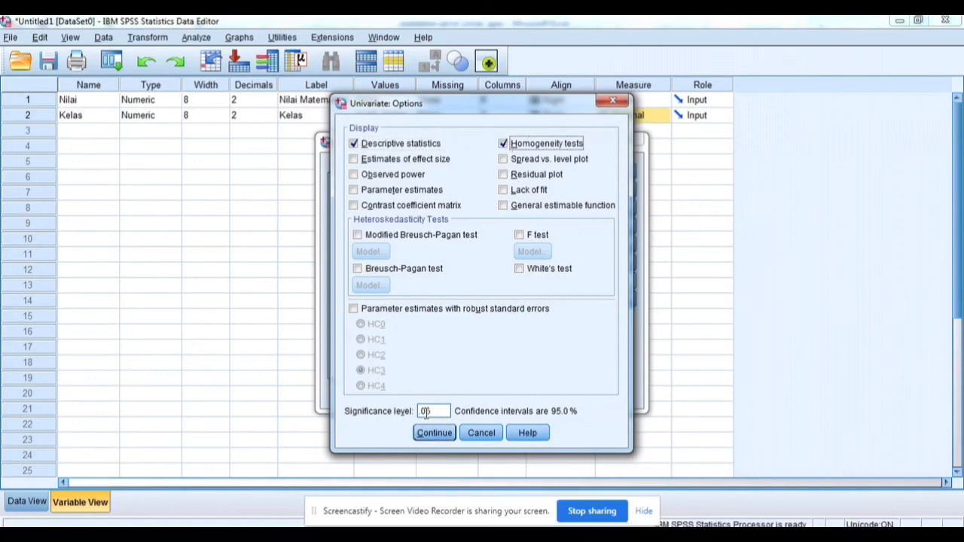
pyautogui.click(433, 436)
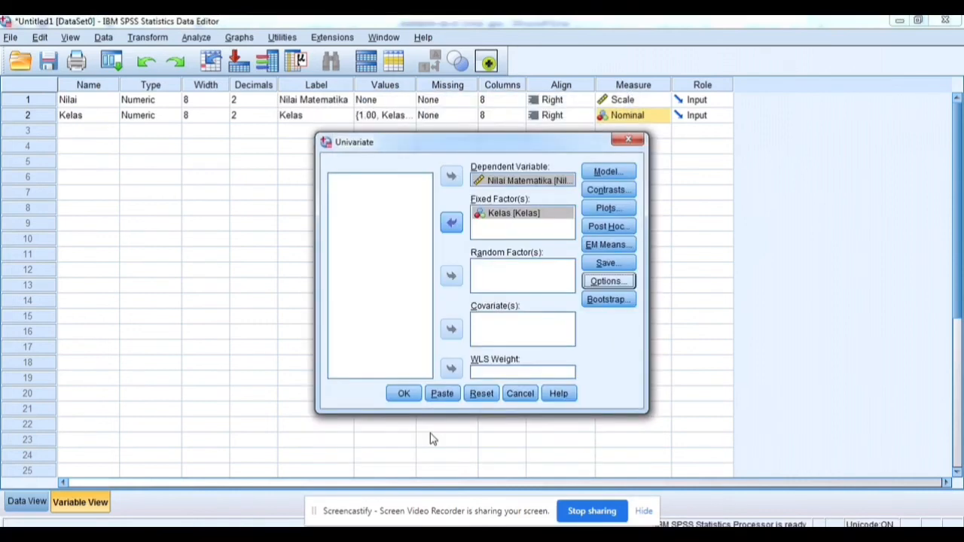
pyautogui.click(405, 397)
pyautogui.scroll(10, 941, 156)
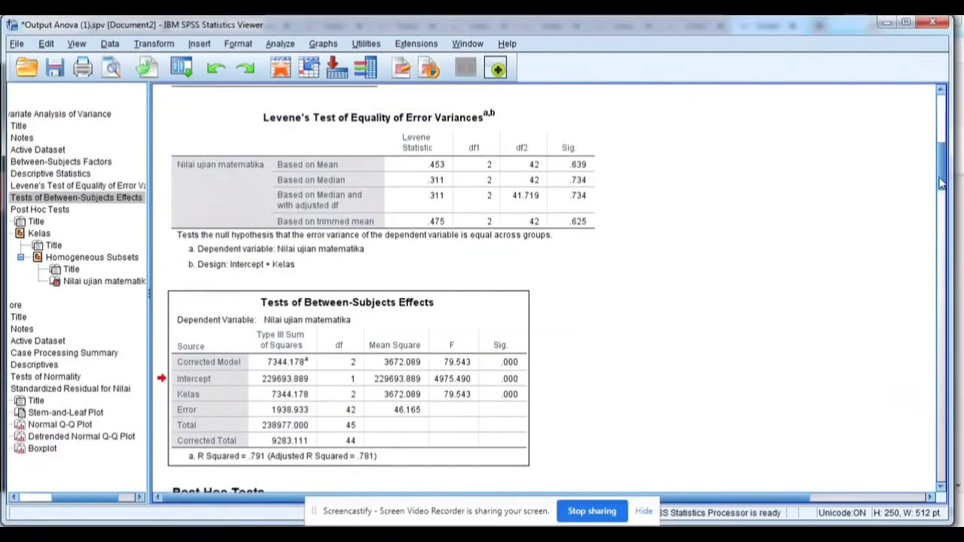
# - Return to the data file and open an Explore analysis with the standardized residual as the dependent variable
pyautogui.moveTo(941, 156); pyautogui.dragTo(944, 130)
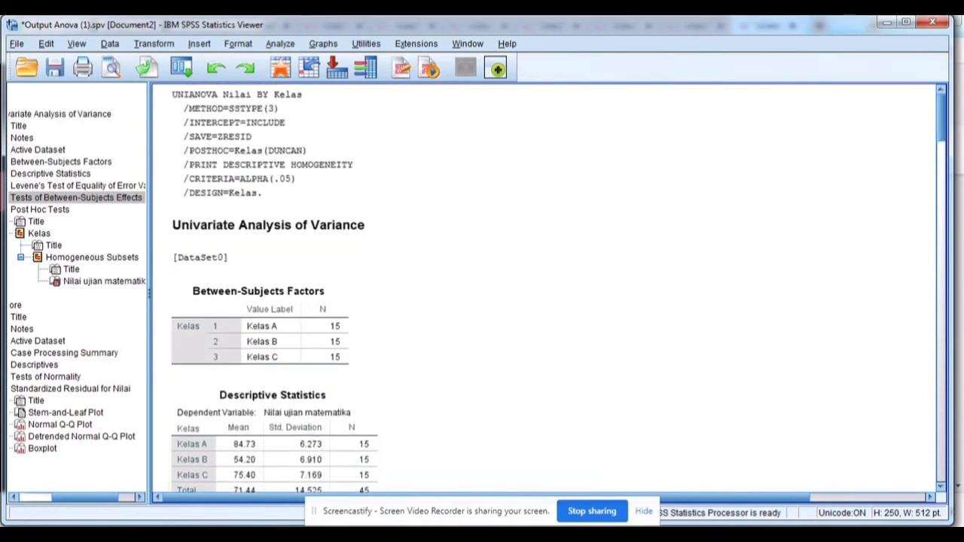
pyautogui.click(242, 428)
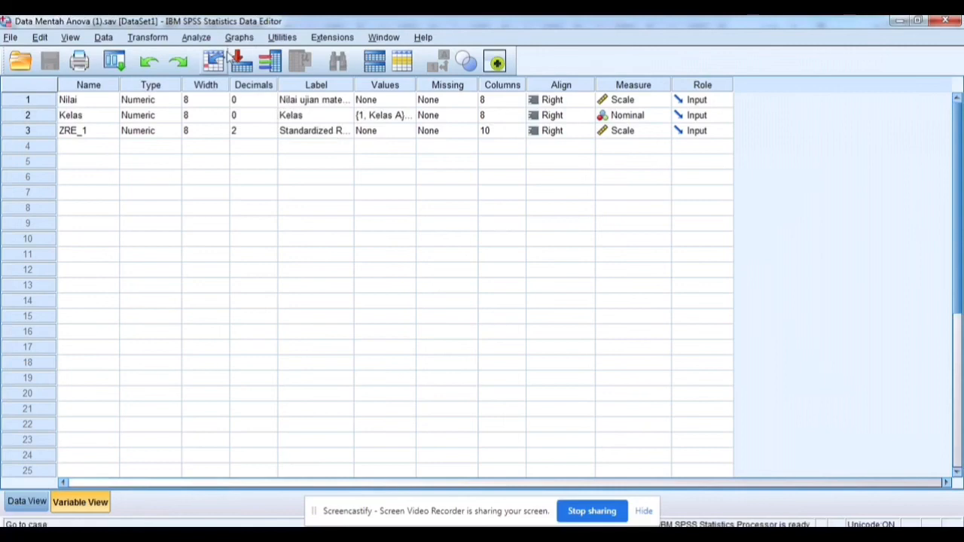
pyautogui.click(208, 40)
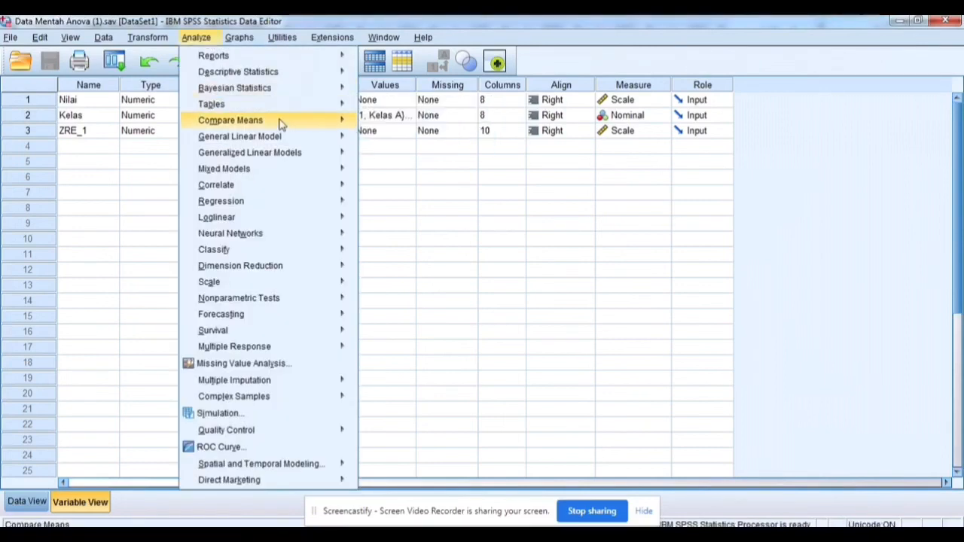
pyautogui.moveTo(286, 135)
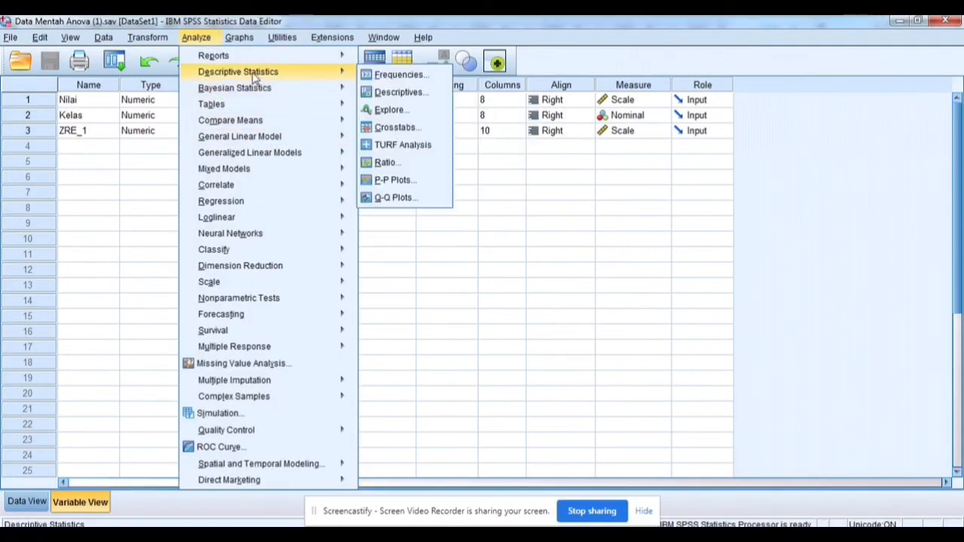
pyautogui.moveTo(330, 73)
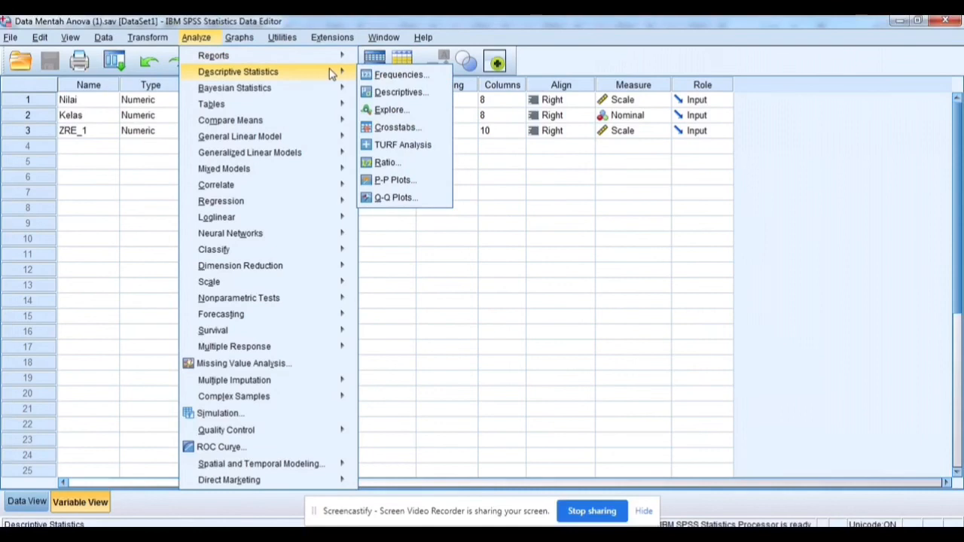
pyautogui.click(391, 109)
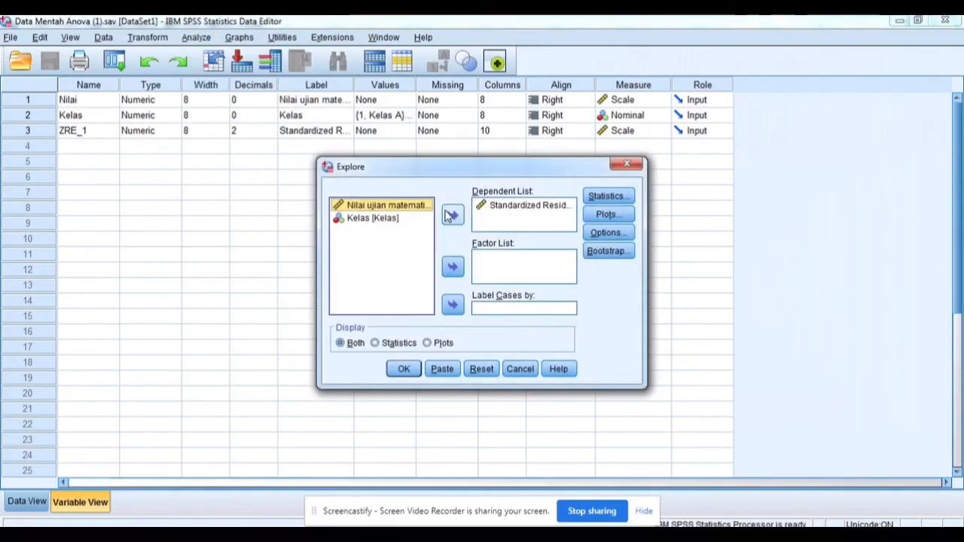
pyautogui.click(509, 212)
pyautogui.click(509, 212)
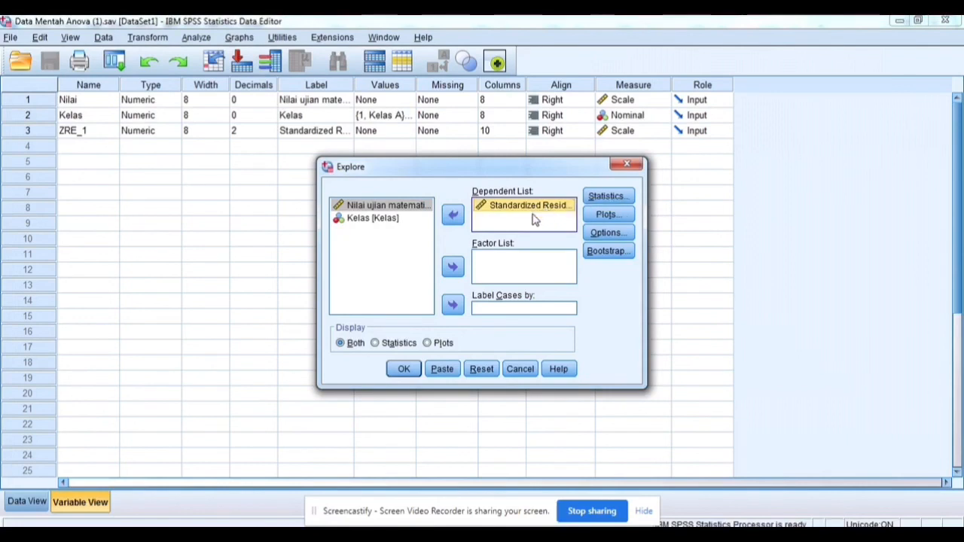
# - Include normality plots with tests in the Explore analysis and run it
pyautogui.click(617, 217)
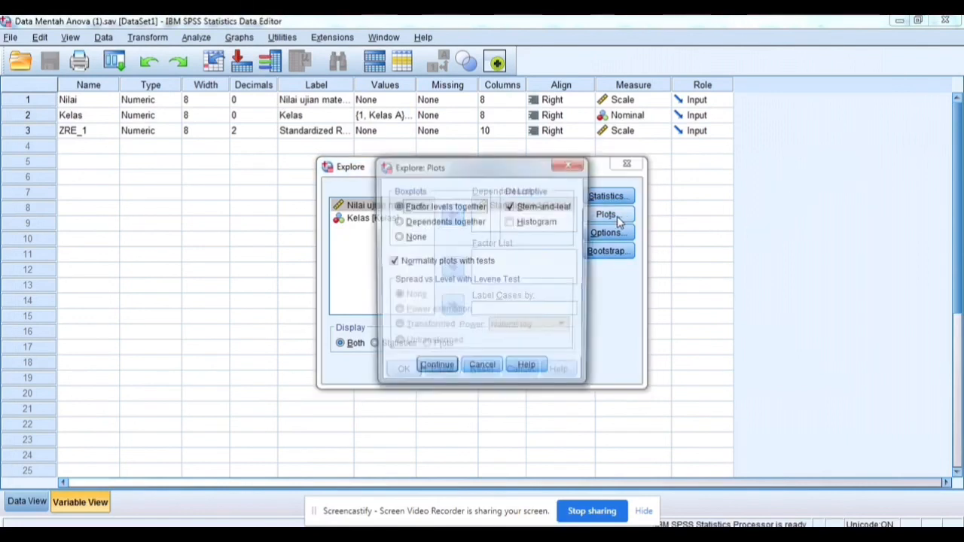
pyautogui.click(392, 261)
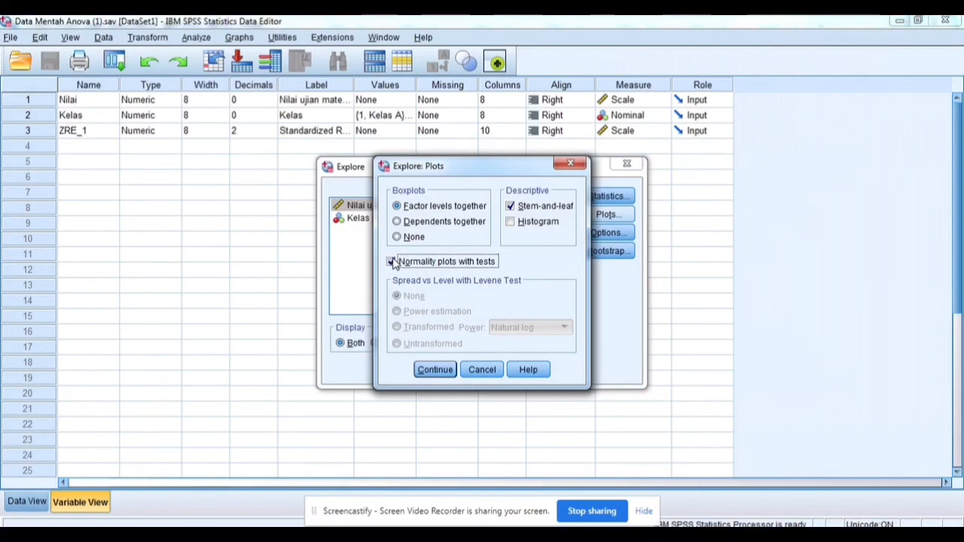
pyautogui.click(441, 371)
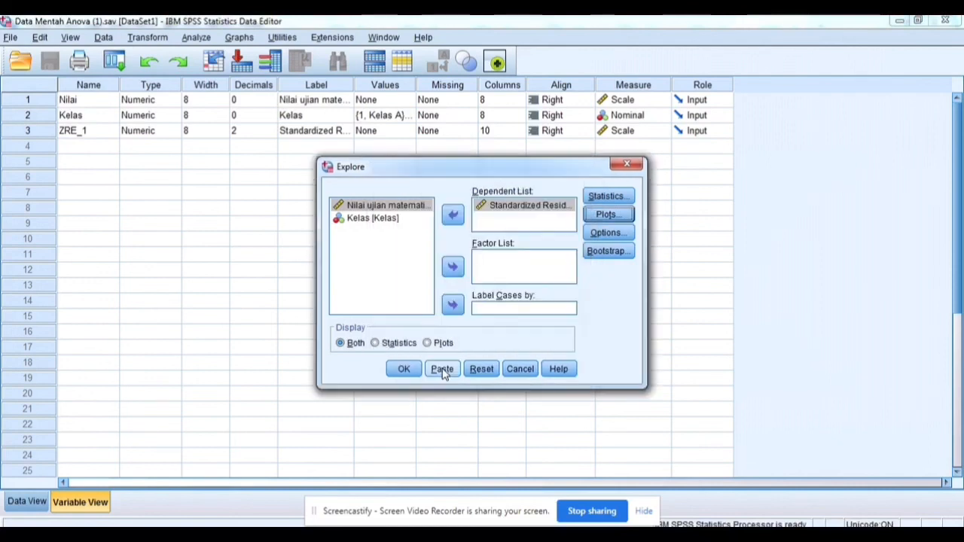
pyautogui.click(407, 370)
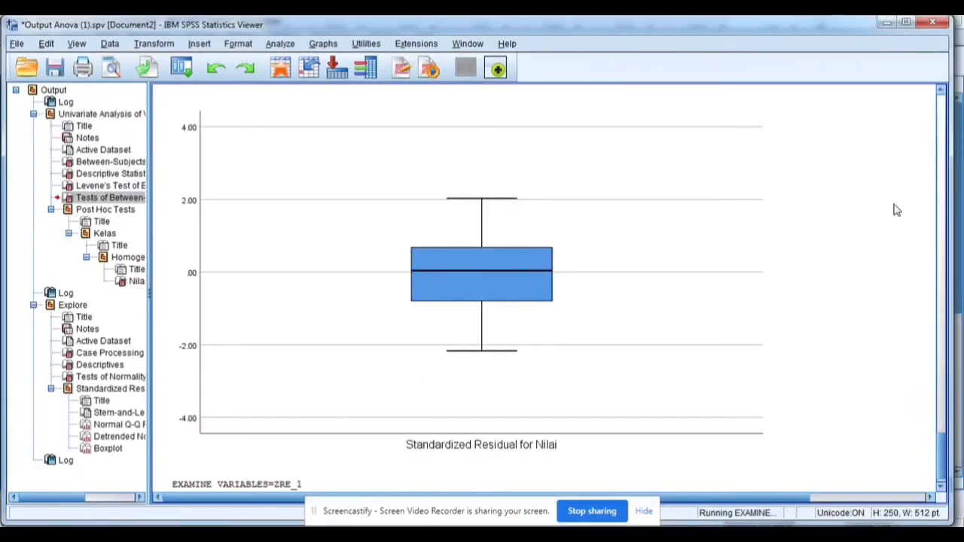
# - Examine the Explore output for the standardized residual down to the Tests of Normality table
pyautogui.click(943, 224)
pyautogui.click(946, 229)
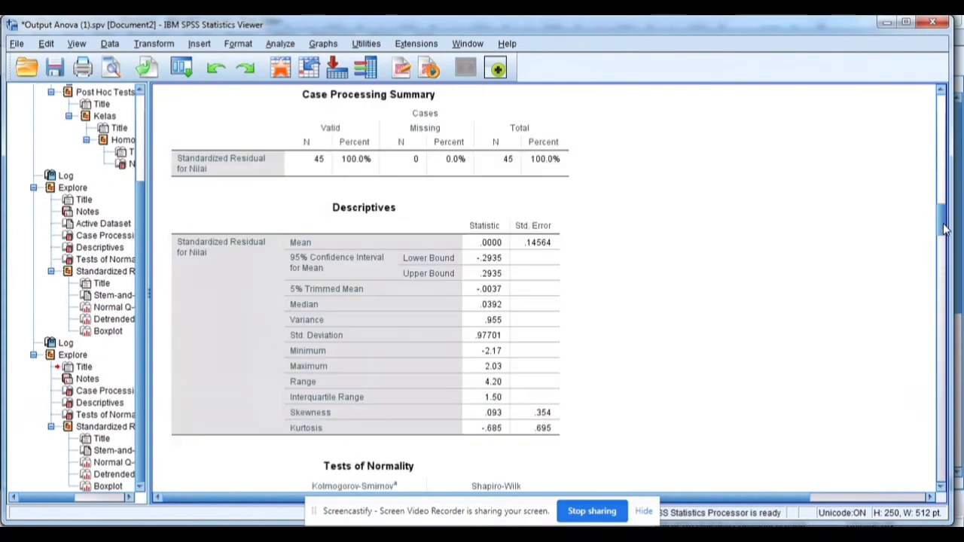
pyautogui.moveTo(946, 230)
pyautogui.mouseDown()
pyautogui.moveTo(952, 261)
pyautogui.moveTo(950, 240)
pyautogui.mouseUp()
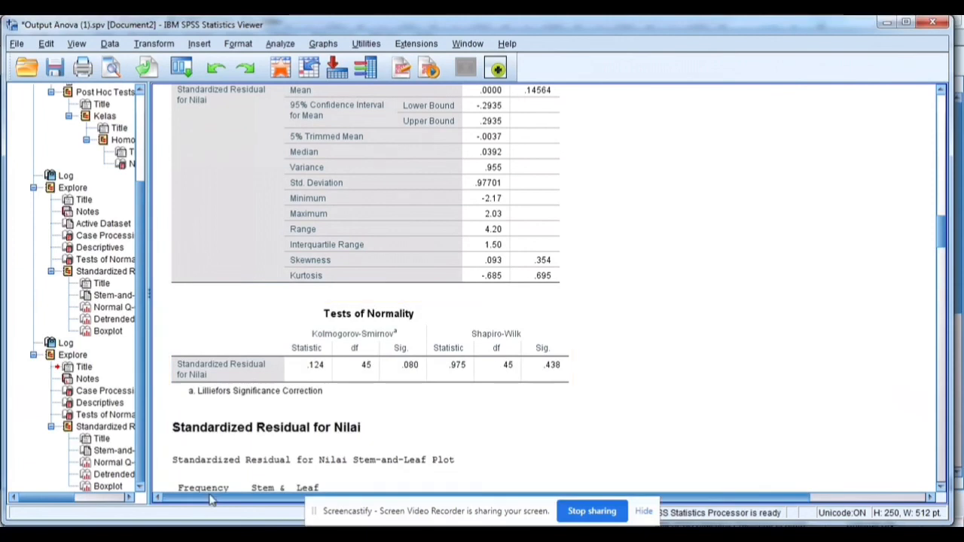
# - Switch to the Word document TUGAS UJI T dan ANOVA and review the ANOVA section's hypotheses and normality test significance
pyautogui.click(218, 535)
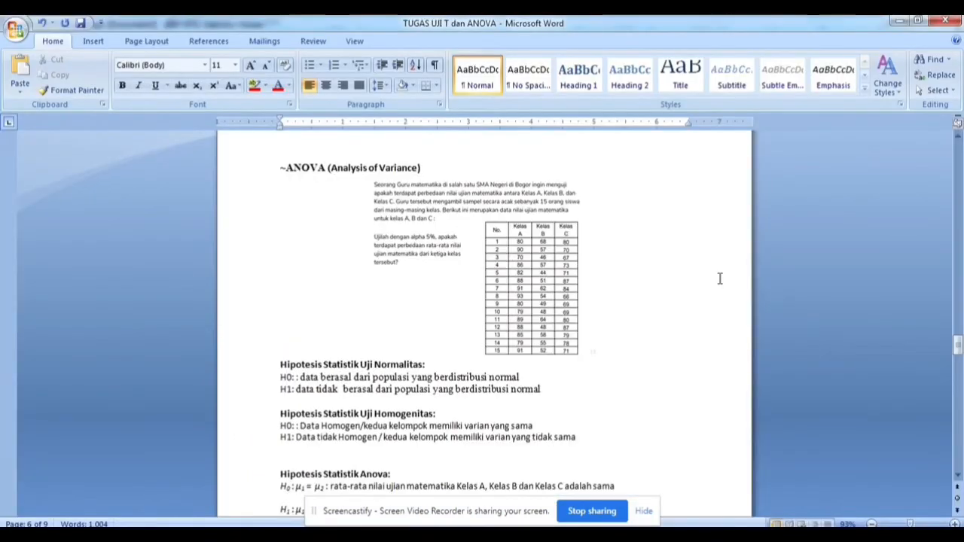
pyautogui.moveTo(957, 353); pyautogui.dragTo(957, 357)
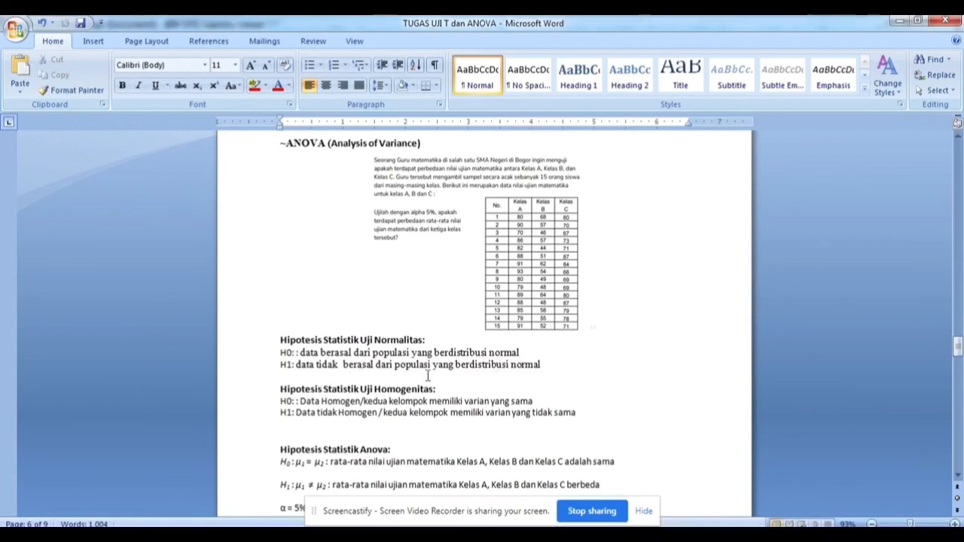
pyautogui.moveTo(957, 345); pyautogui.dragTo(957, 356)
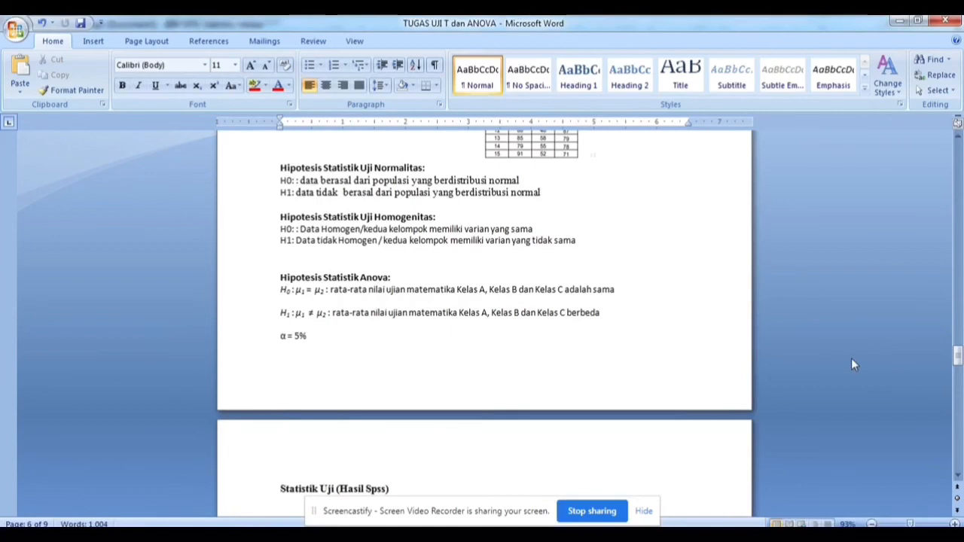
pyautogui.moveTo(961, 360); pyautogui.dragTo(961, 382)
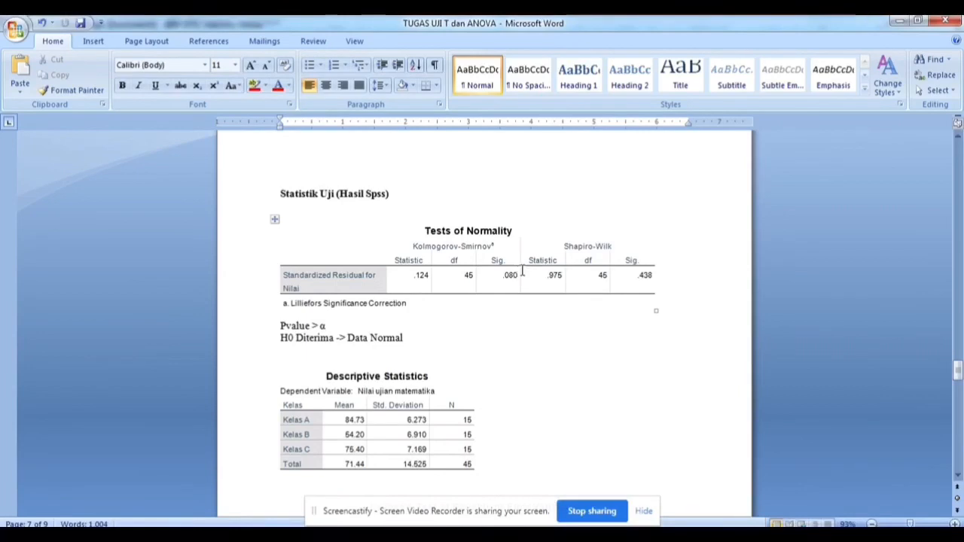
pyautogui.click(639, 275)
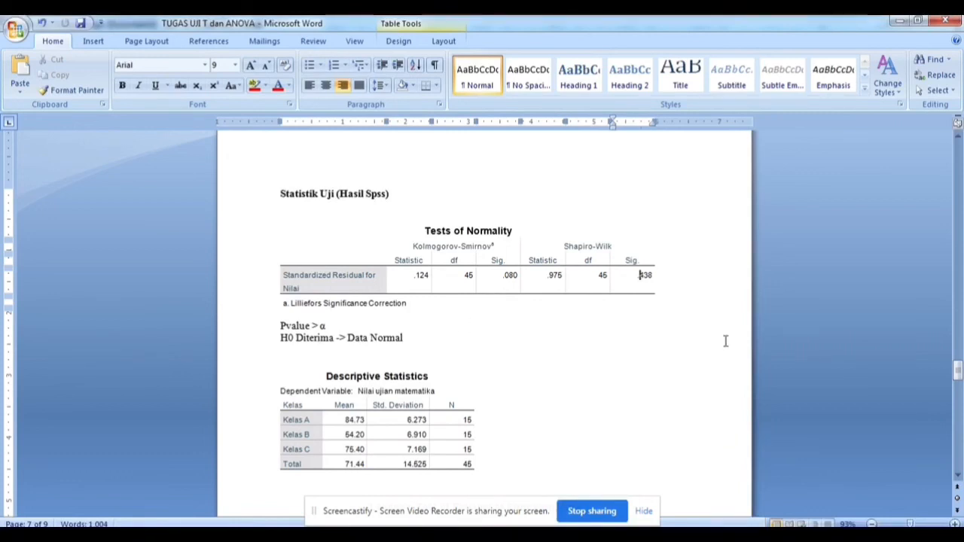
# - Review the descriptive statistics and the Levene's test significance based on the mean in the report
pyautogui.scroll(-3, 898, 371)
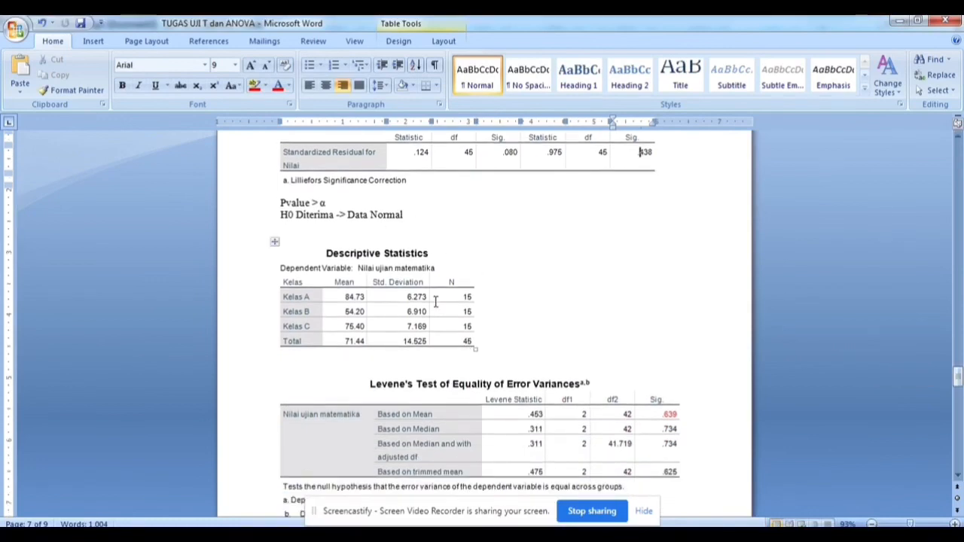
pyautogui.scroll(-3, 959, 383)
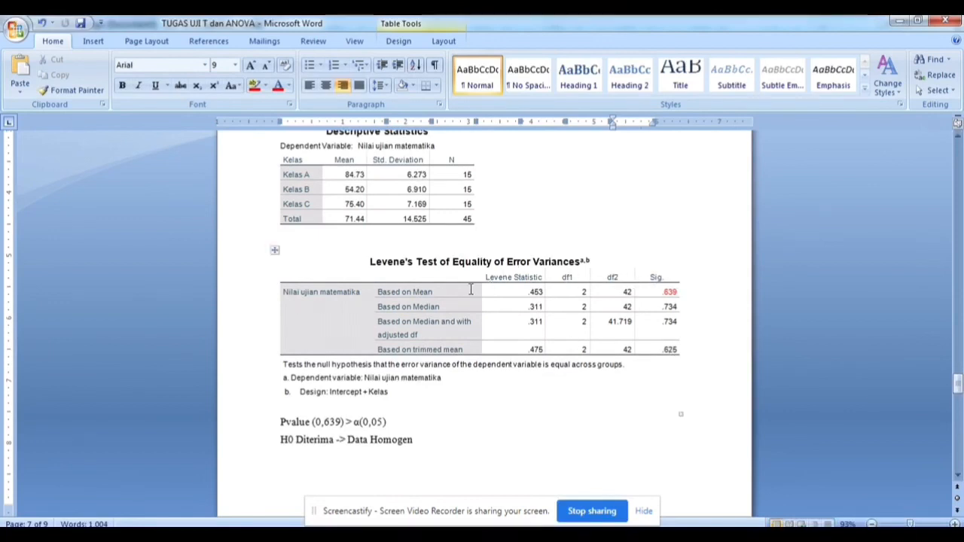
pyautogui.moveTo(661, 290); pyautogui.dragTo(693, 294)
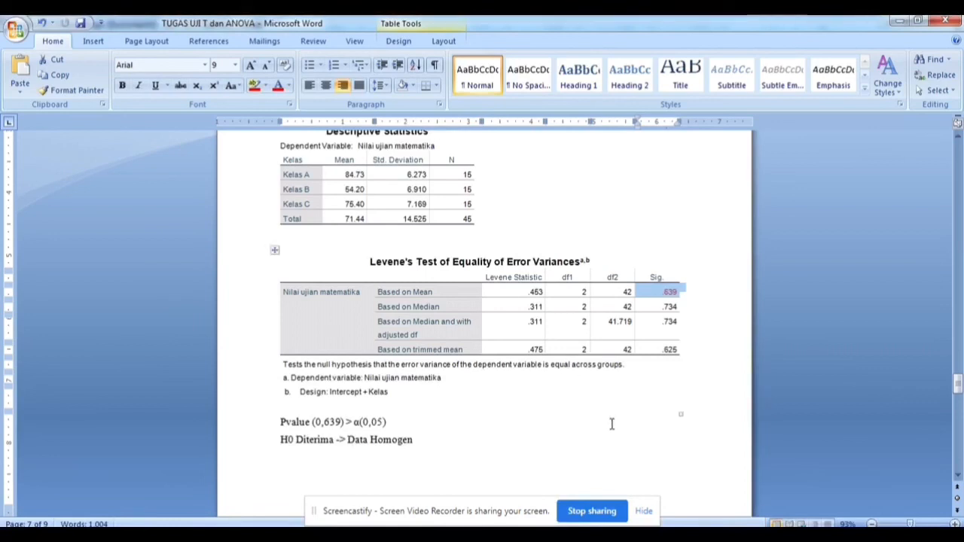
# - Review the Tests of Between-Subjects Effects, the test criterion and conclusion, and the Duncan homogeneous subsets table
pyautogui.moveTo(959, 386); pyautogui.dragTo(959, 407)
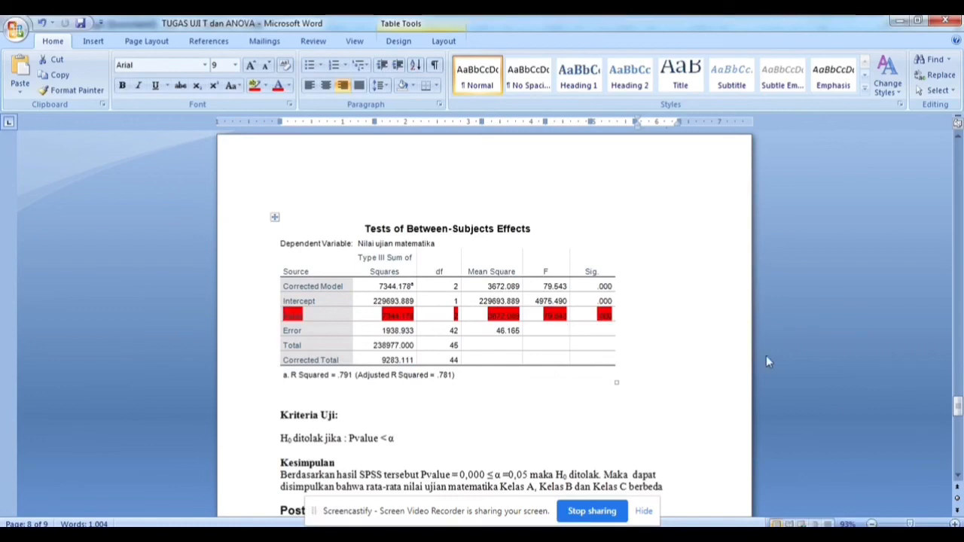
pyautogui.moveTo(958, 407); pyautogui.dragTo(959, 419)
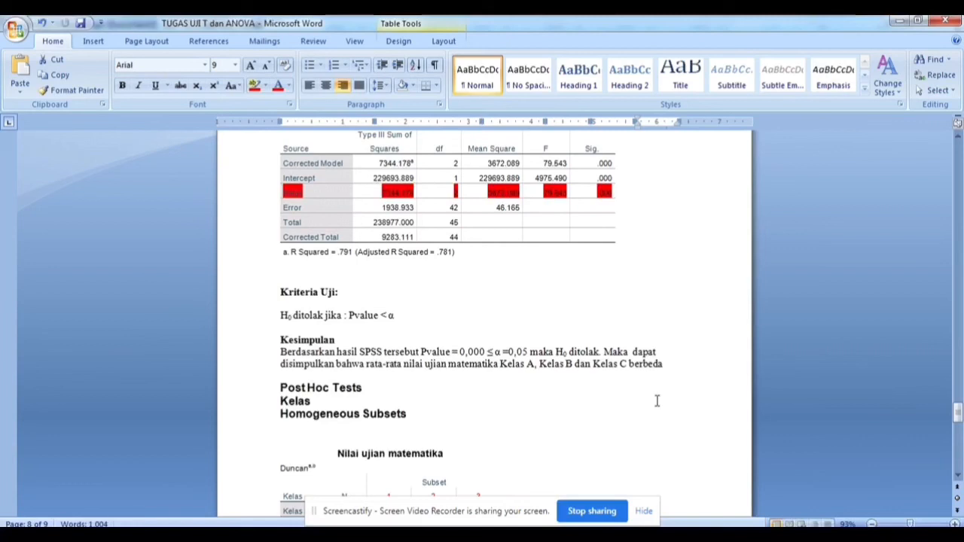
pyautogui.moveTo(957, 413); pyautogui.dragTo(959, 426)
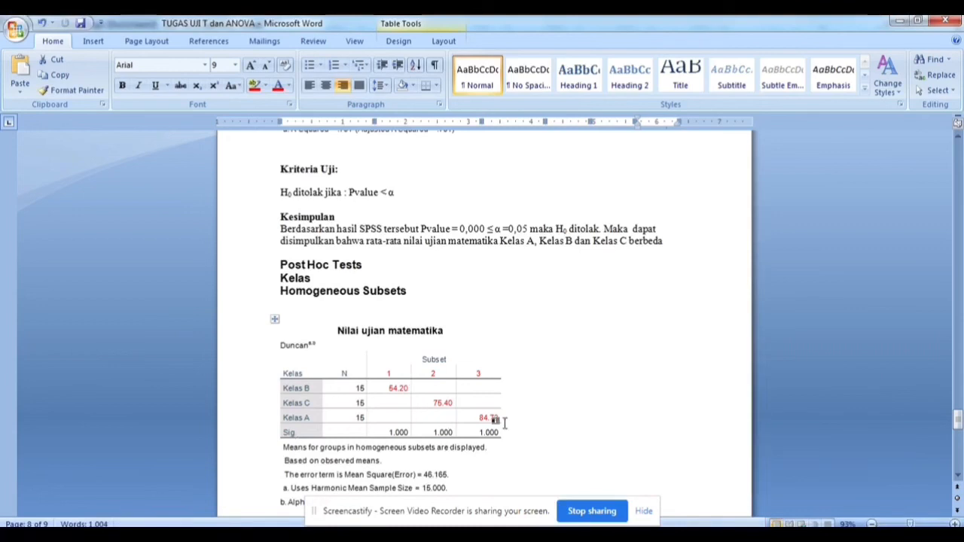
pyautogui.moveTo(959, 431); pyautogui.dragTo(958, 425)
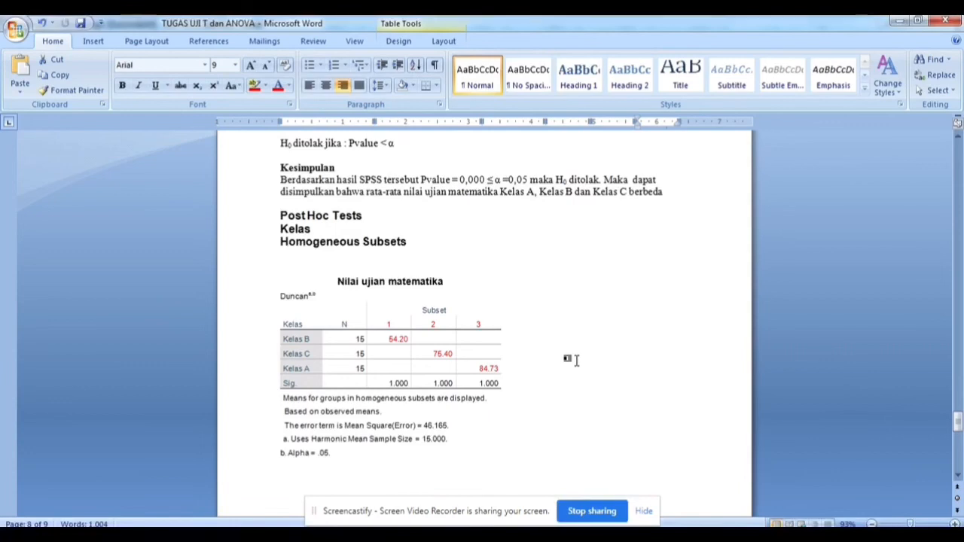
pyautogui.moveTo(958, 424); pyautogui.dragTo(958, 415)
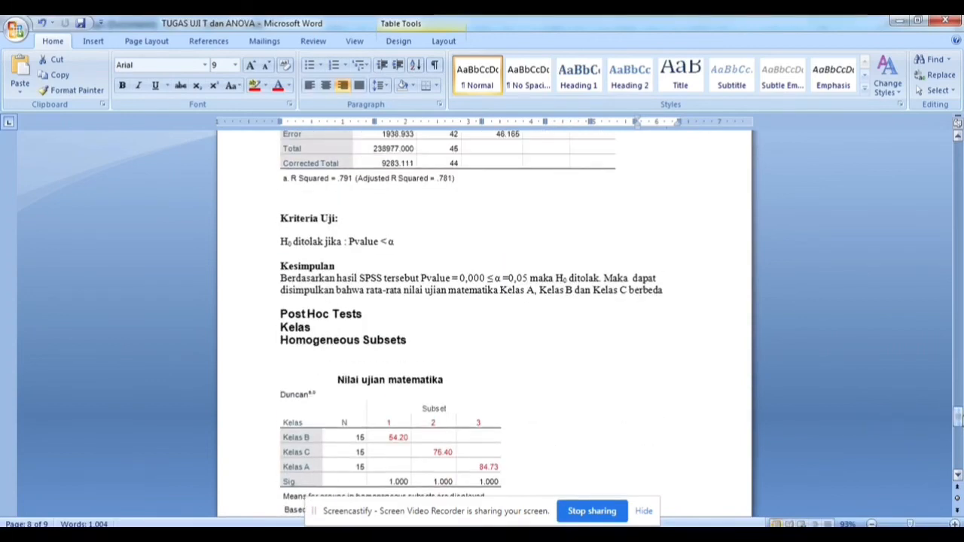
pyautogui.moveTo(958, 420); pyautogui.dragTo(959, 409)
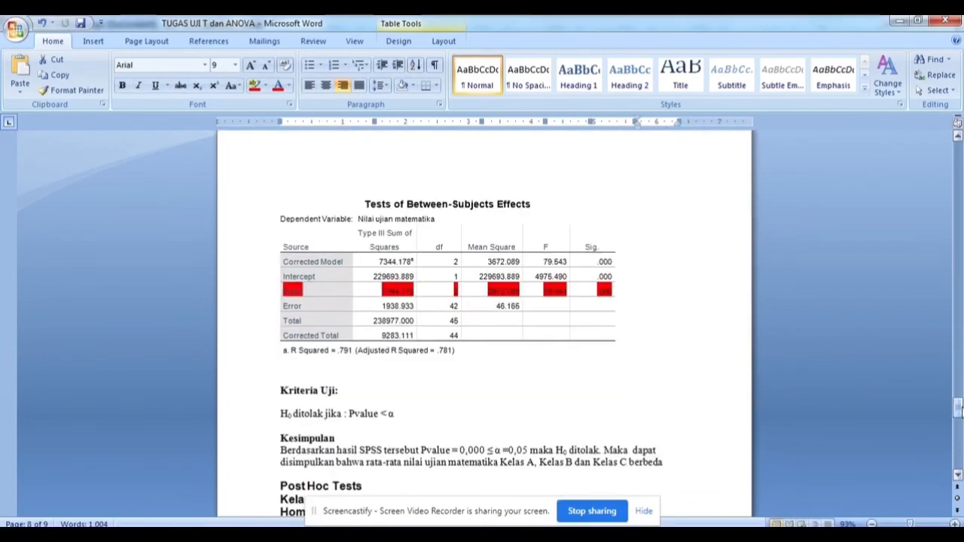